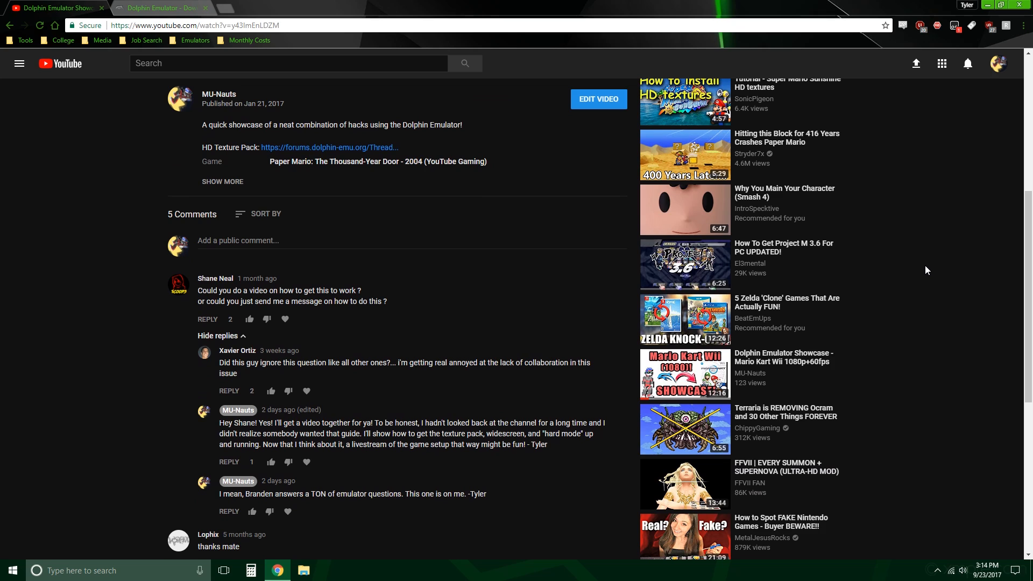
# Step: Open the Dolphin forum thread for the HD texture pack linked in the video's description
pyautogui.scroll(-1, 925, 265)
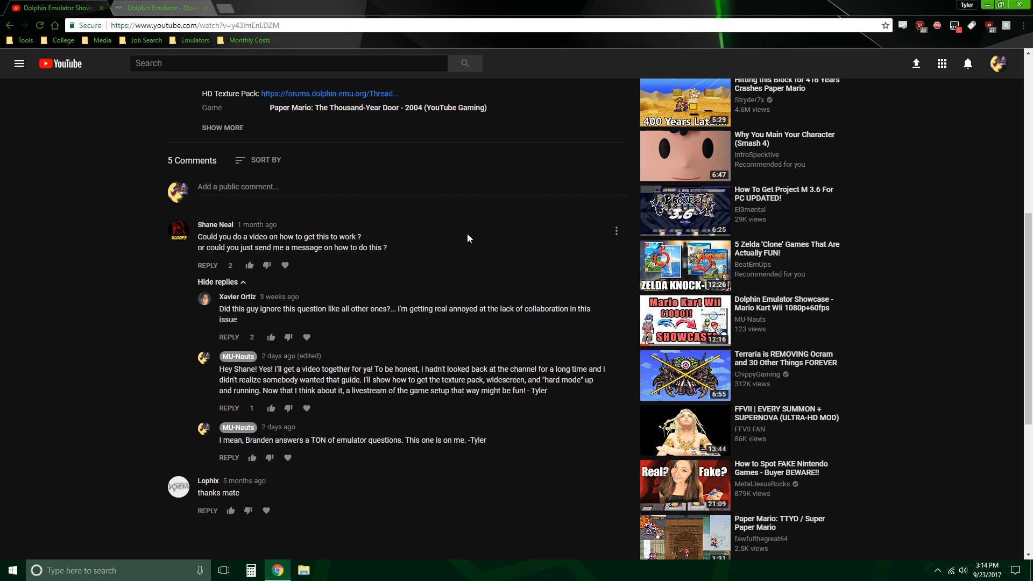
pyautogui.scroll(6, 369, 325)
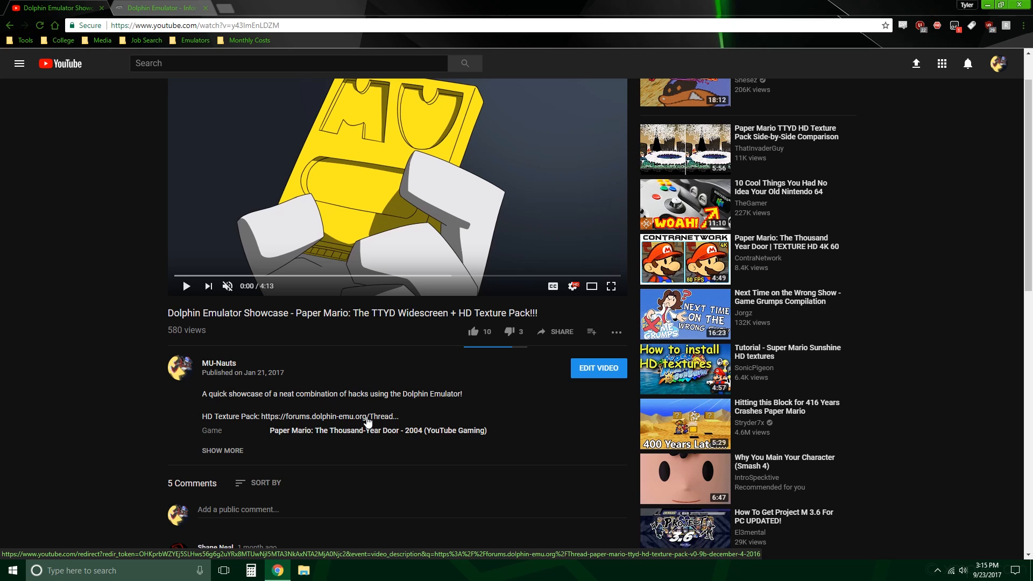
pyautogui.click(371, 418)
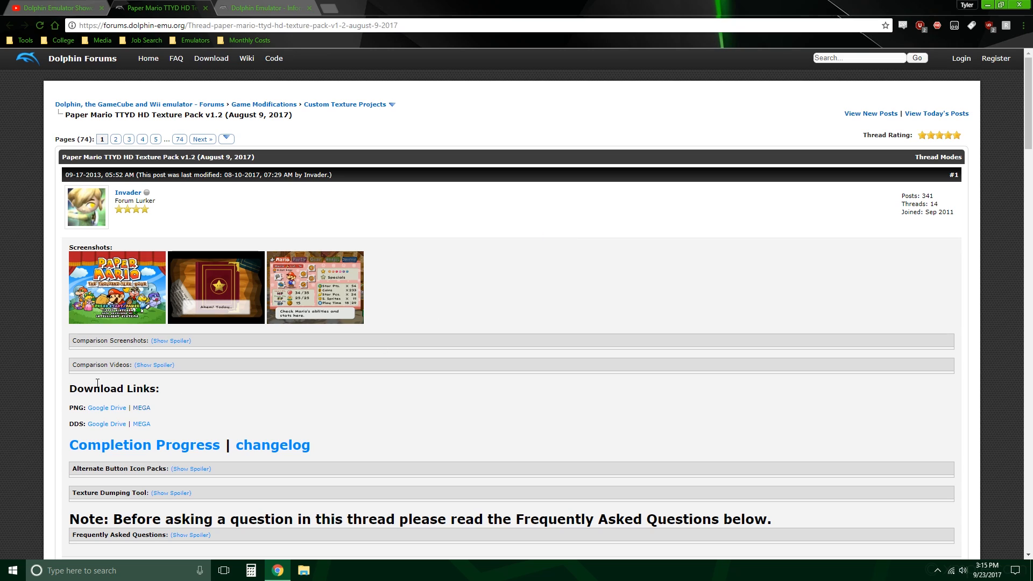
# Step: Download the PNG version of the Paper Mario TTYD HD texture pack from MEGA
pyautogui.moveTo(72, 388); pyautogui.dragTo(162, 388)
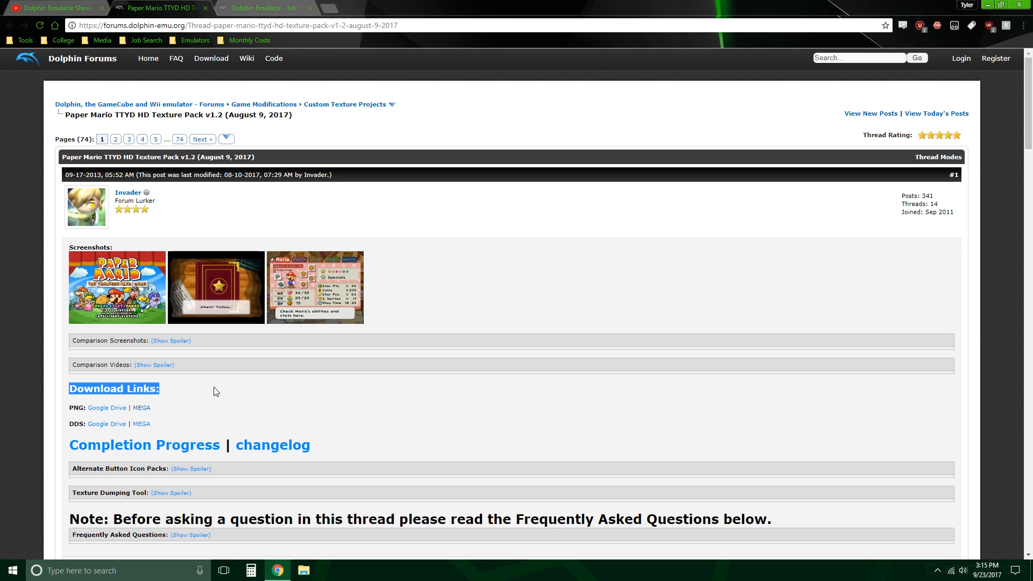
pyautogui.click(142, 409)
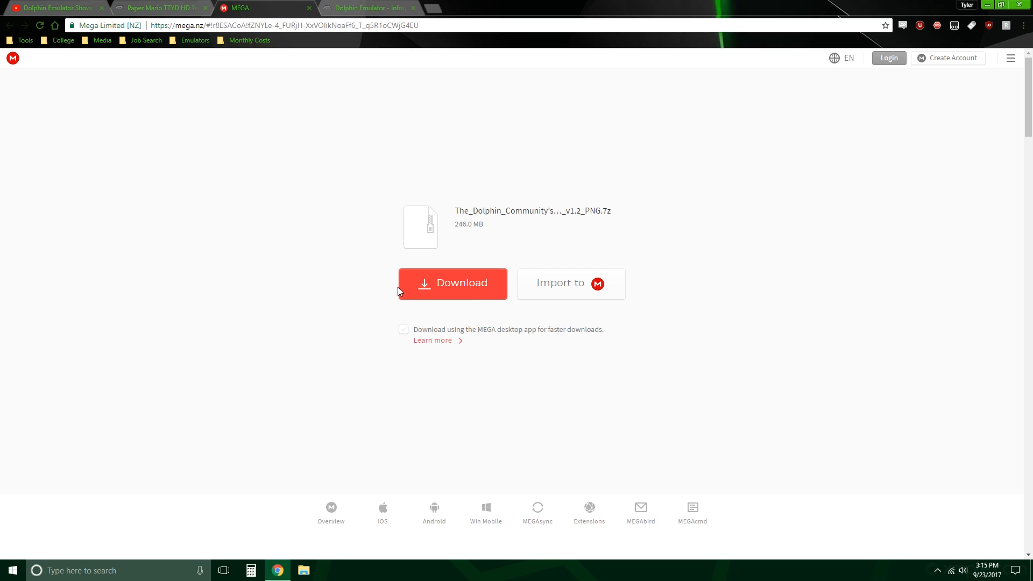
pyautogui.click(425, 284)
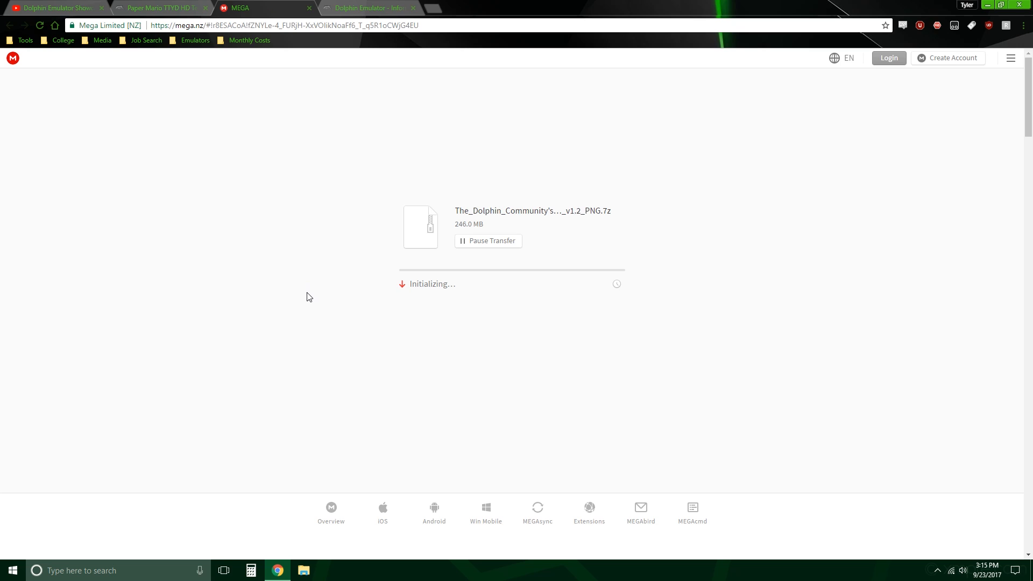
# Step: Launch Dolphin.exe from the Dolphin-x64 folder inside the dolphin-master-5.0-5566-x64 folder on the desktop
pyautogui.press('super+d')
pyautogui.click(111, 266)
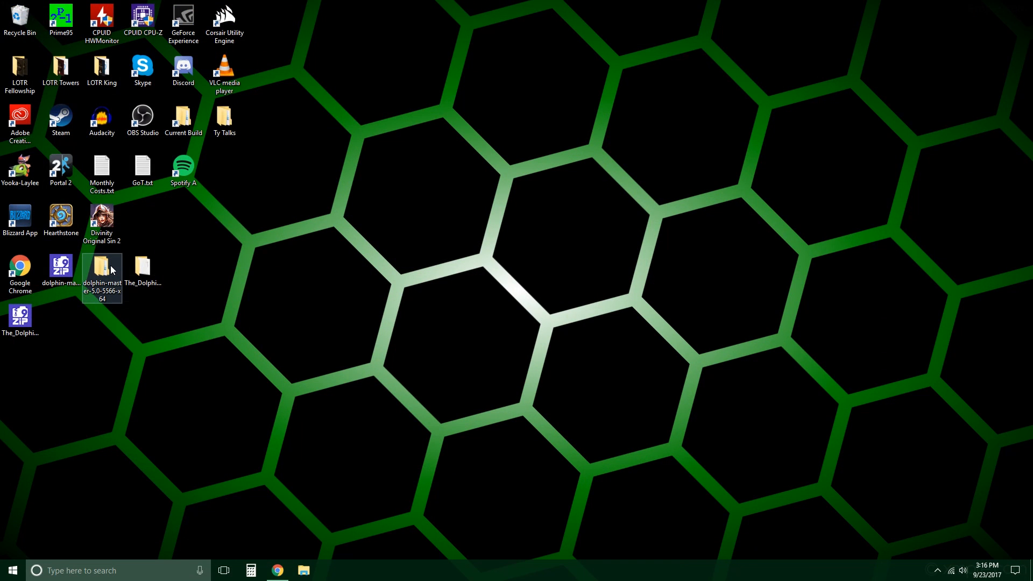
pyautogui.doubleClick(111, 266)
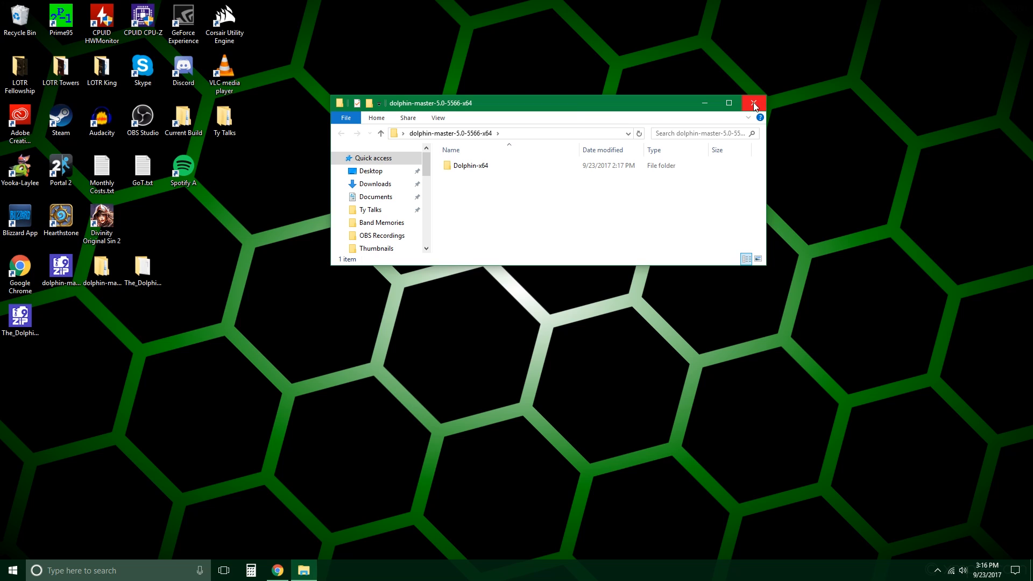
pyautogui.doubleClick(535, 166)
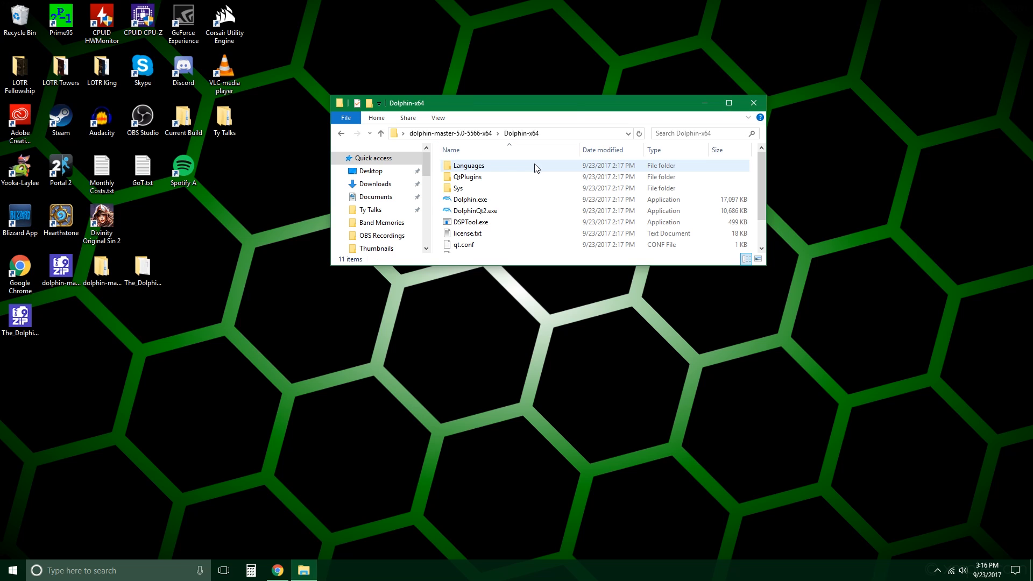
pyautogui.doubleClick(525, 200)
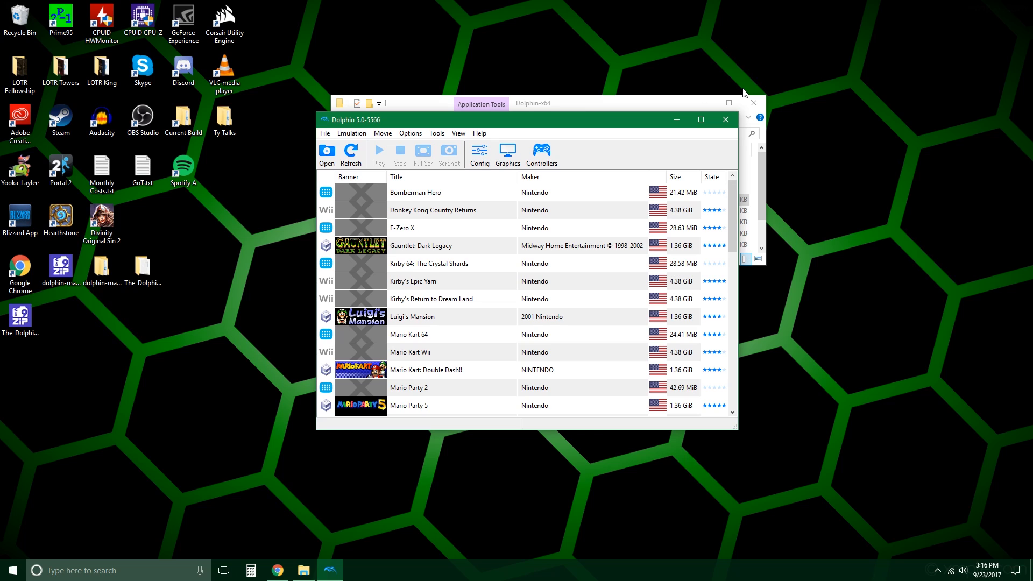
# Step: Close the Dolphin-x64 folder window and move the emulator window higher on the desktop
pyautogui.click(643, 109)
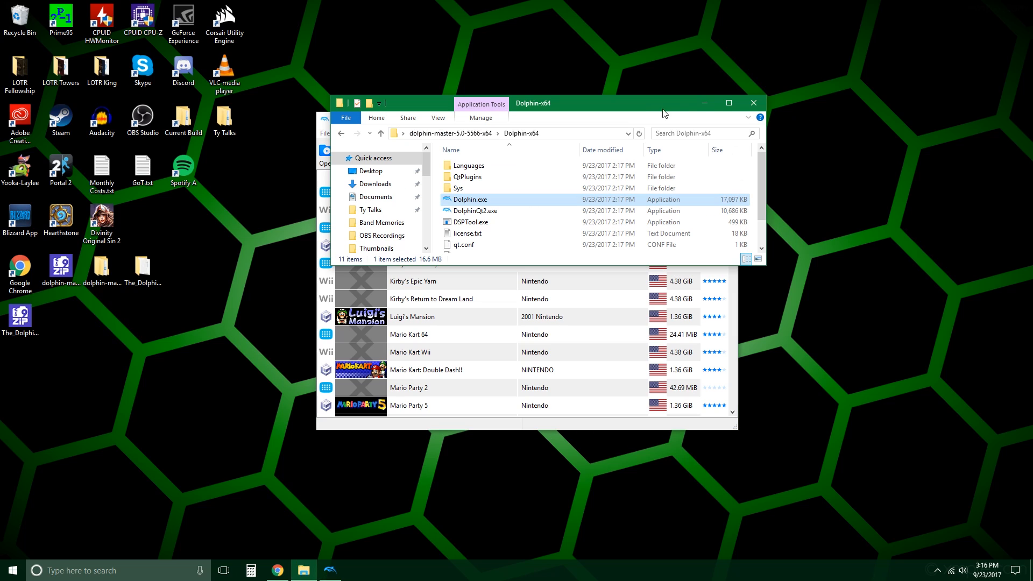
pyautogui.click(753, 102)
pyautogui.moveTo(640, 117); pyautogui.dragTo(644, 47)
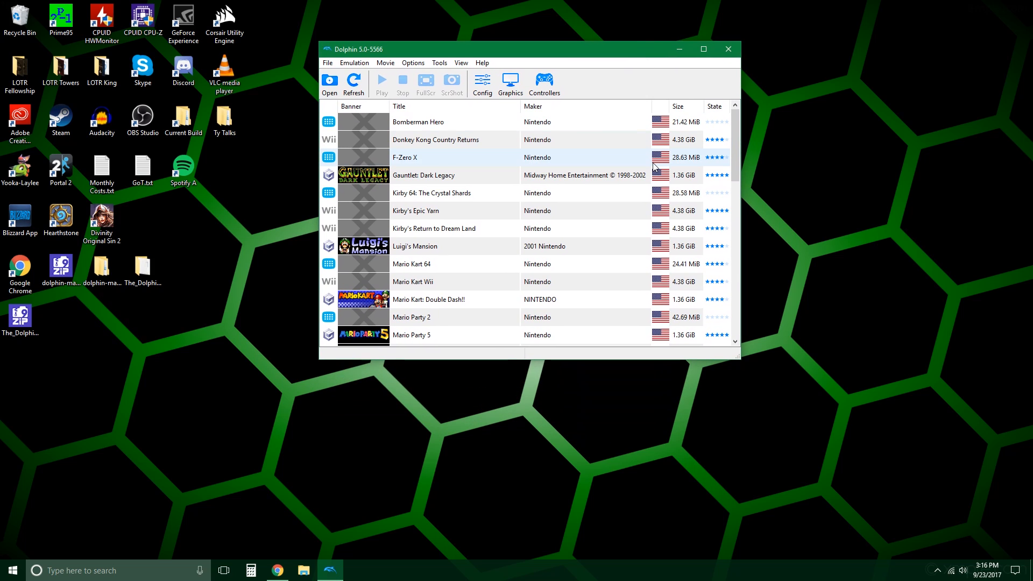
# Step: Make sure Load Custom Textures is enabled in the advanced graphics settings and close the graphics configuration
pyautogui.scroll(-3, 654, 167)
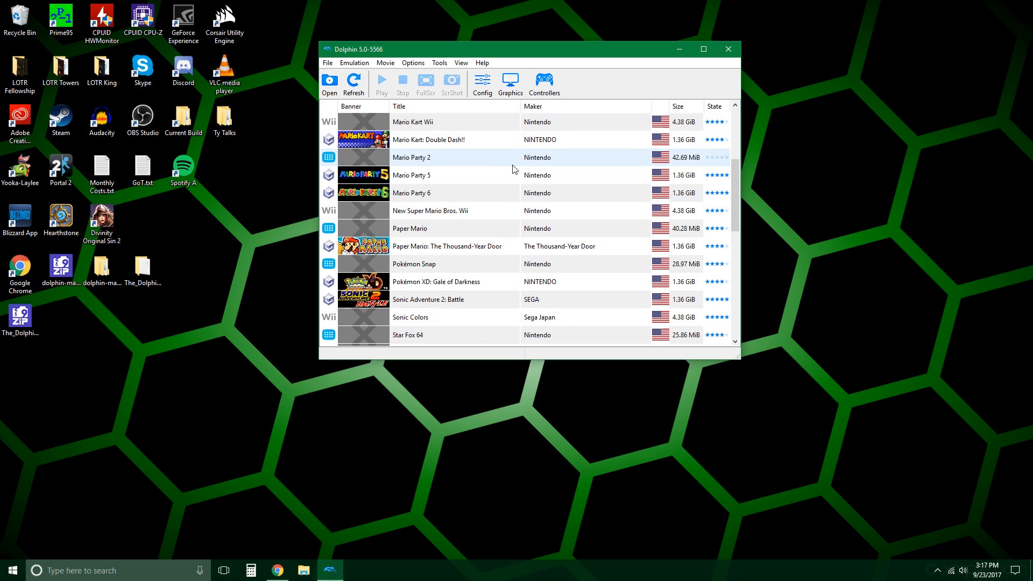
pyautogui.click(514, 86)
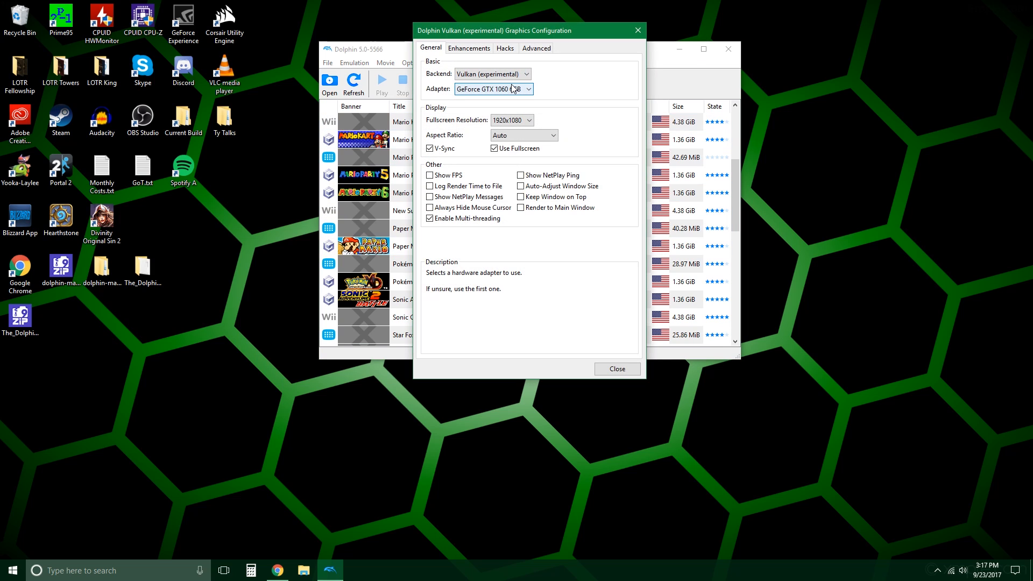
pyautogui.click(490, 48)
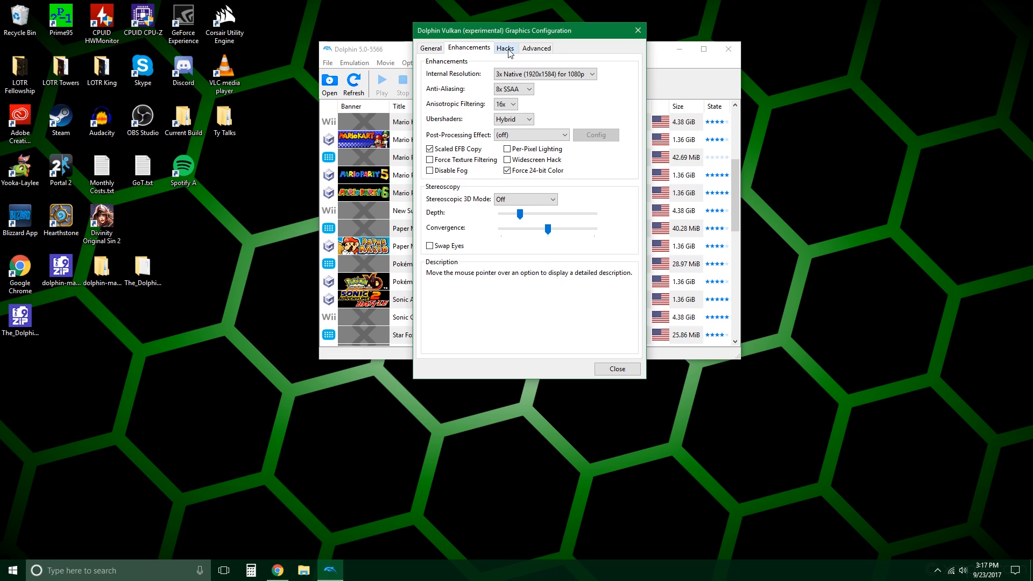
pyautogui.click(505, 48)
pyautogui.click(534, 48)
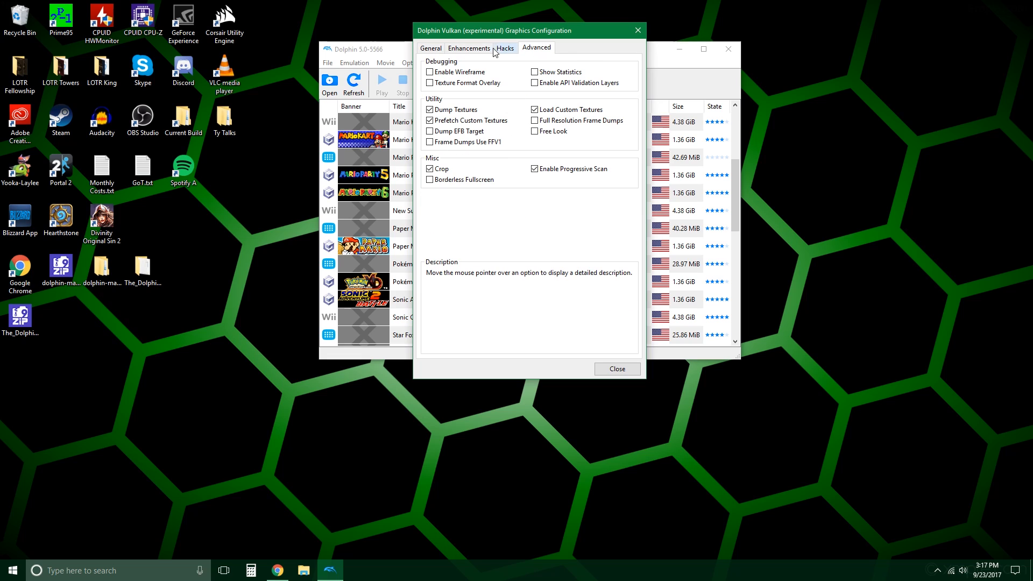
pyautogui.moveTo(563, 111)
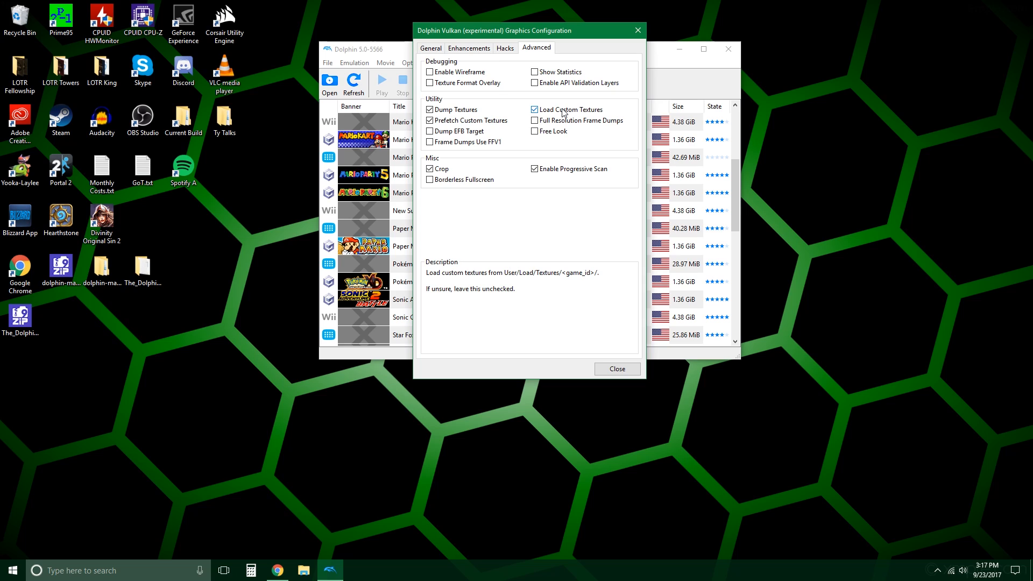
pyautogui.click(563, 111)
pyautogui.click(563, 110)
pyautogui.click(617, 369)
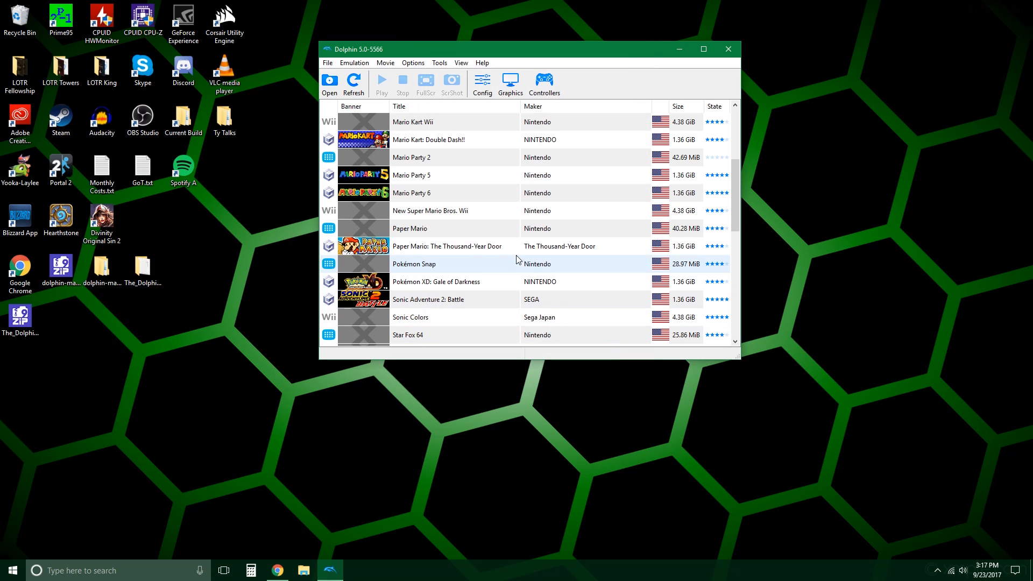
# Step: Display the ISO details in the properties of Paper Mario: The Thousand-Year Door
pyautogui.click(501, 249)
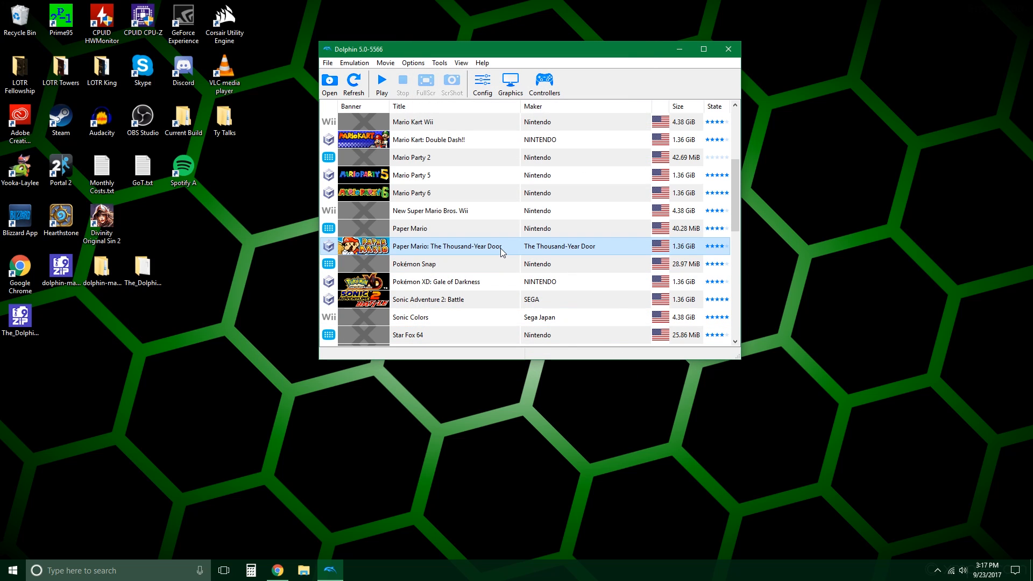
pyautogui.rightClick(500, 247)
pyautogui.click(513, 256)
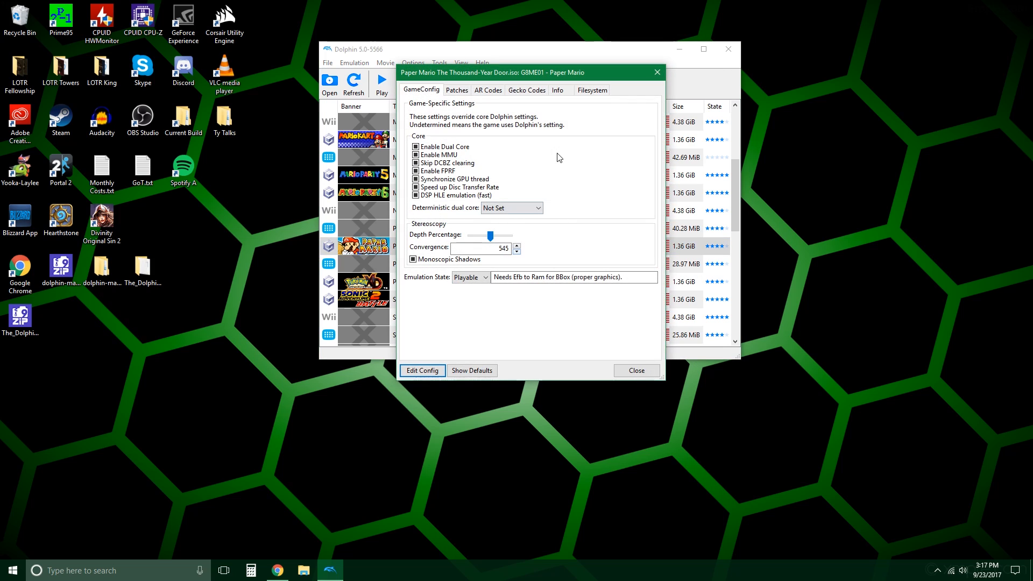
pyautogui.click(569, 90)
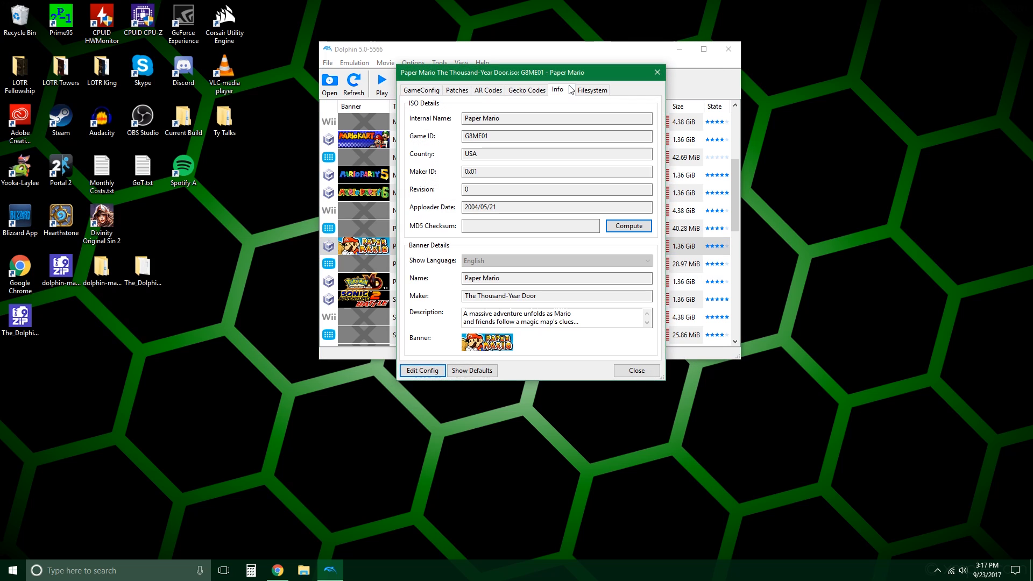
# Step: Copy the game's full Game ID from the ISO details and close the game properties
pyautogui.click(513, 135)
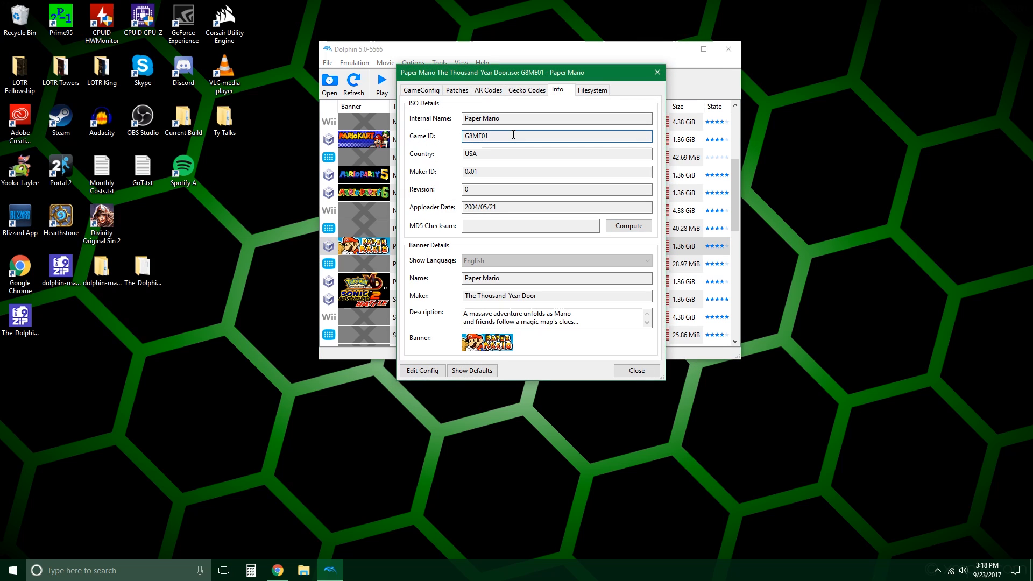
pyautogui.moveTo(496, 137); pyautogui.dragTo(420, 136)
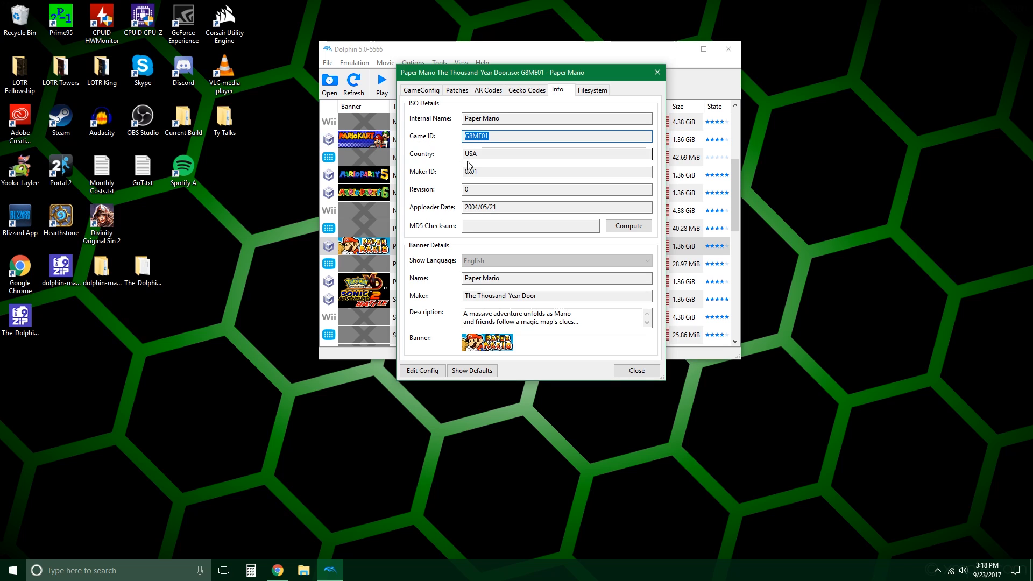
pyautogui.rightClick(480, 136)
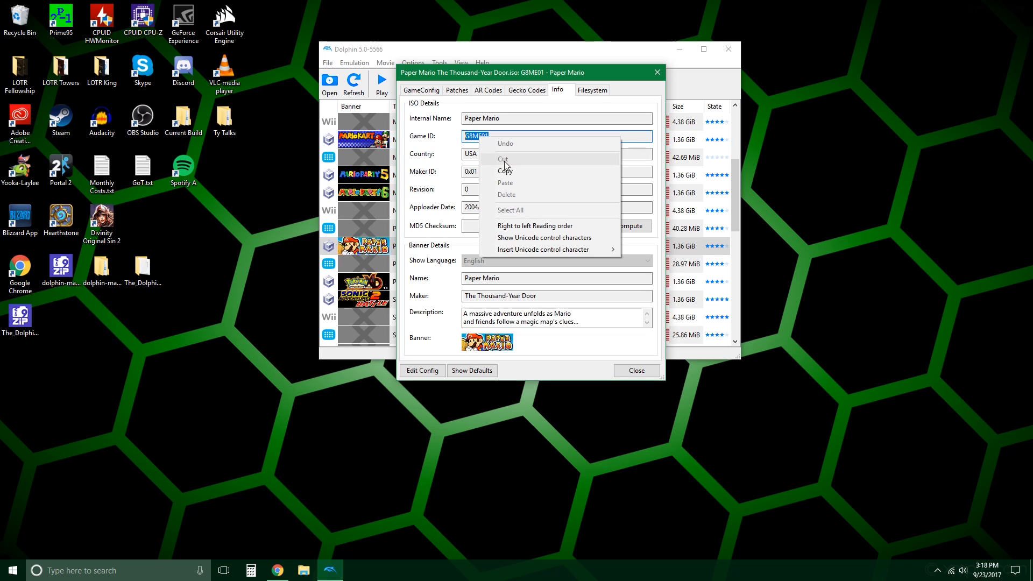
pyautogui.click(504, 136)
pyautogui.moveTo(505, 137); pyautogui.dragTo(398, 133)
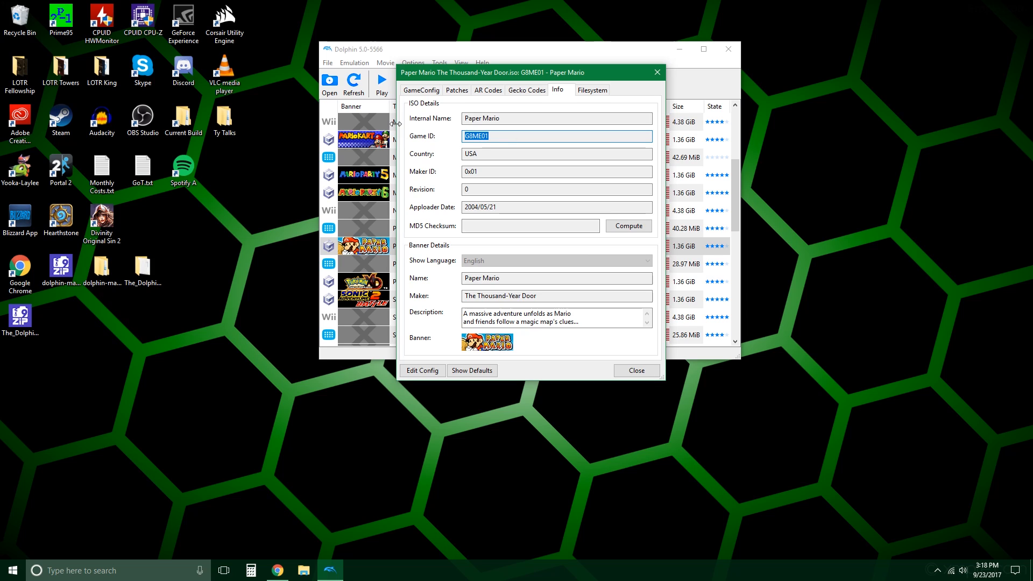
pyautogui.click(656, 73)
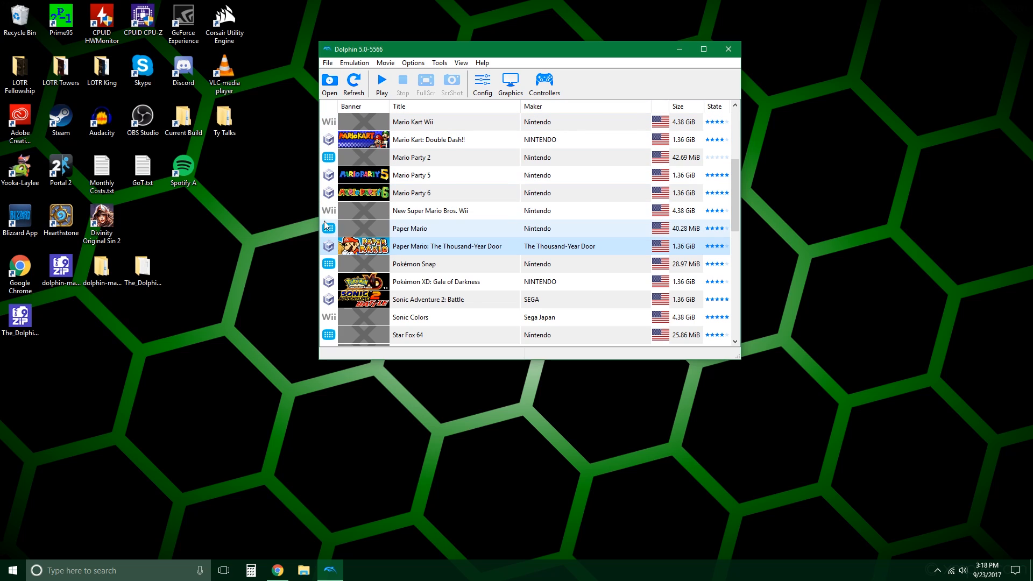
# Step: Open the Textures folder under Documents, Dolphin Emulator, Load in an enlarged File Explorer window
pyautogui.click(303, 569)
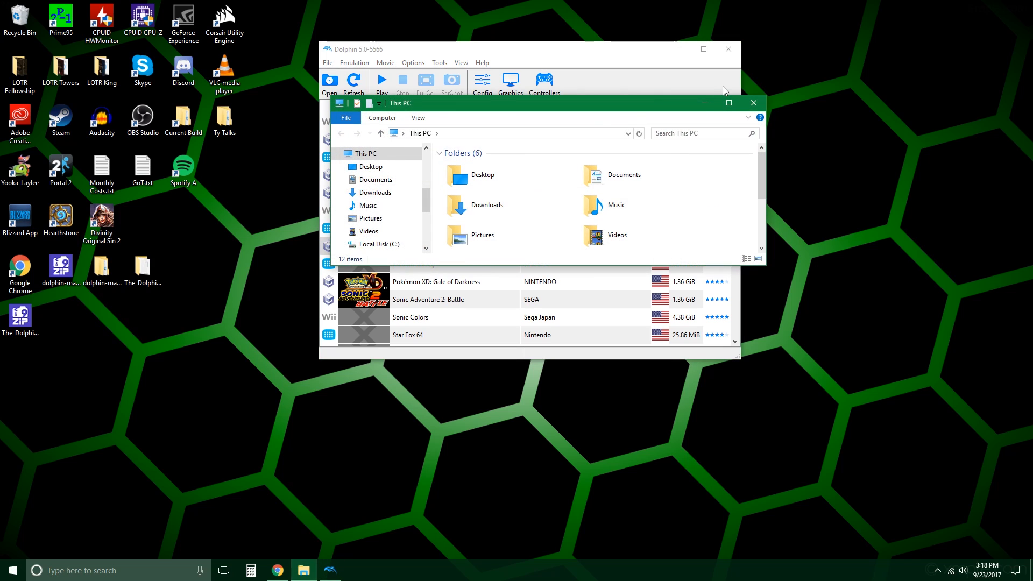
pyautogui.moveTo(764, 266); pyautogui.dragTo(928, 476)
pyautogui.click(376, 253)
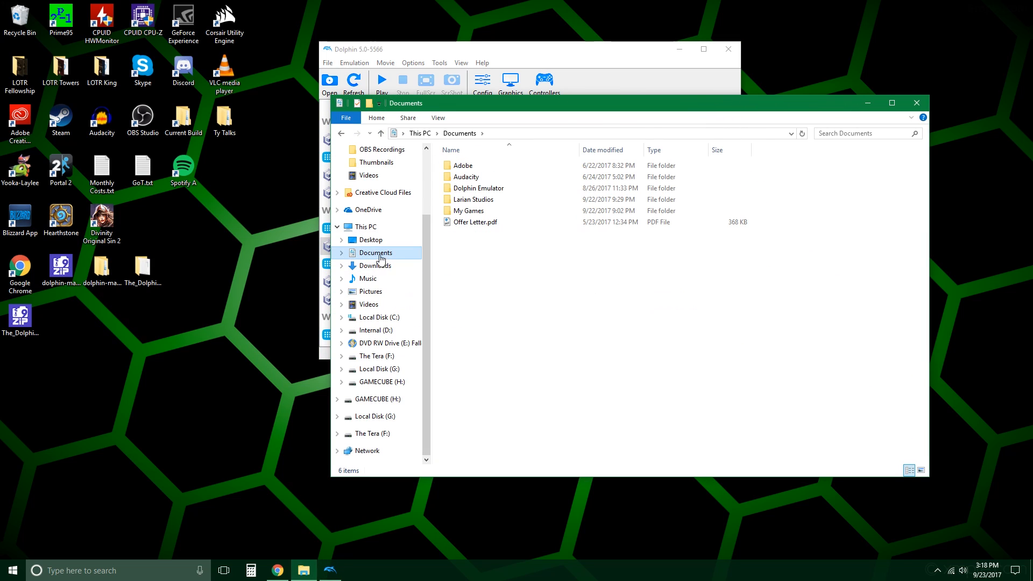
pyautogui.doubleClick(530, 190)
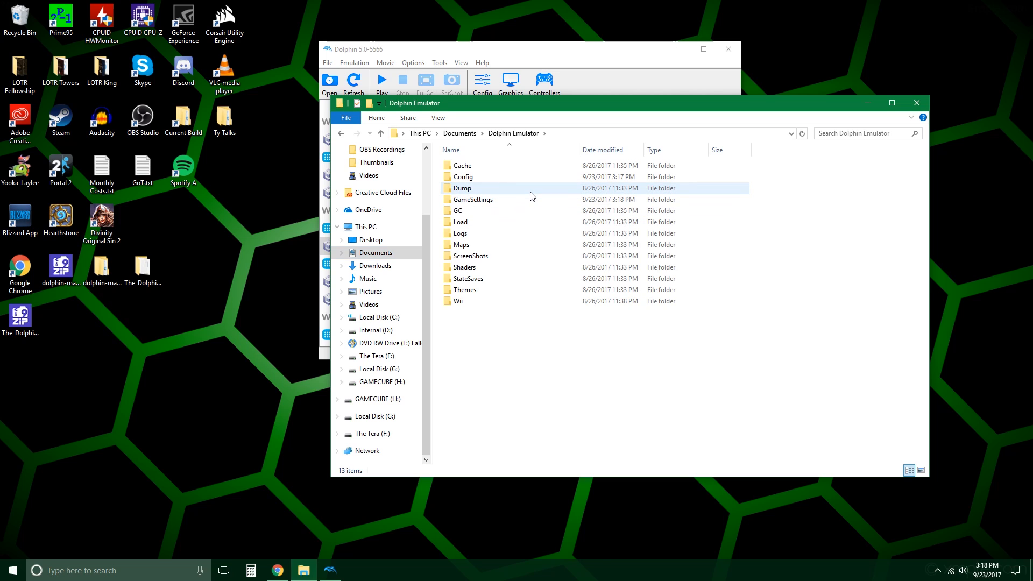
pyautogui.click(525, 223)
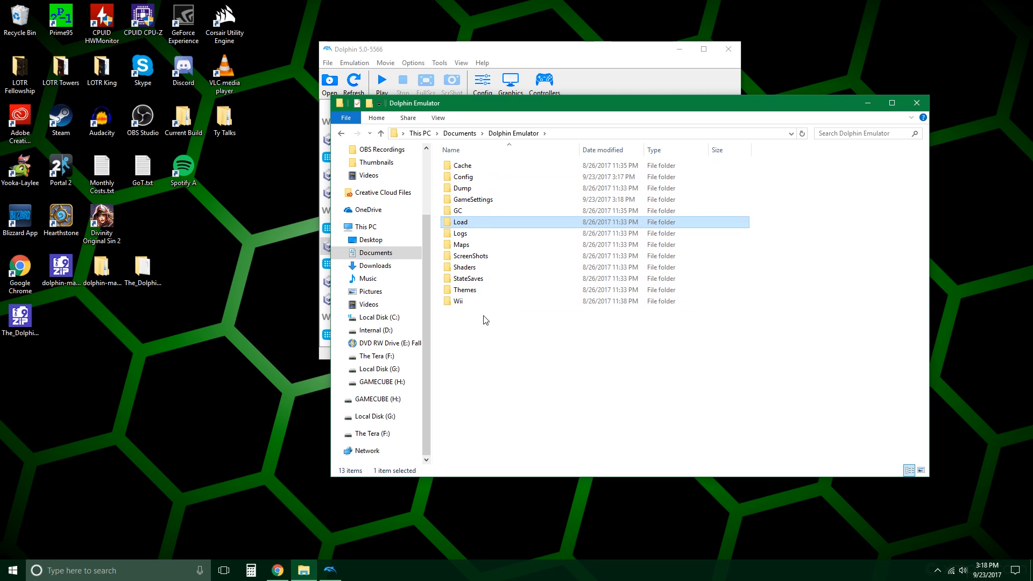
pyautogui.click(496, 346)
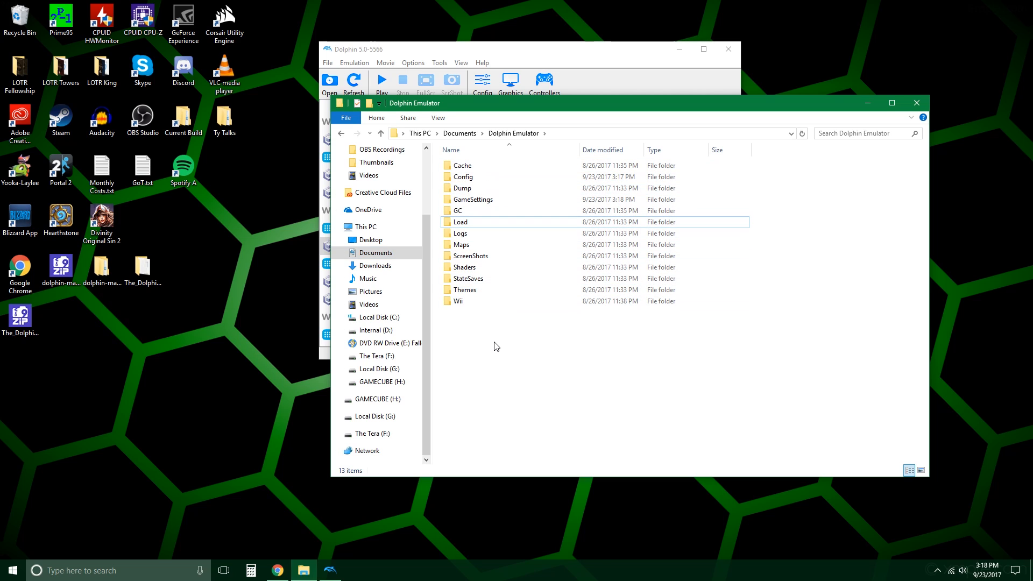
pyautogui.doubleClick(486, 224)
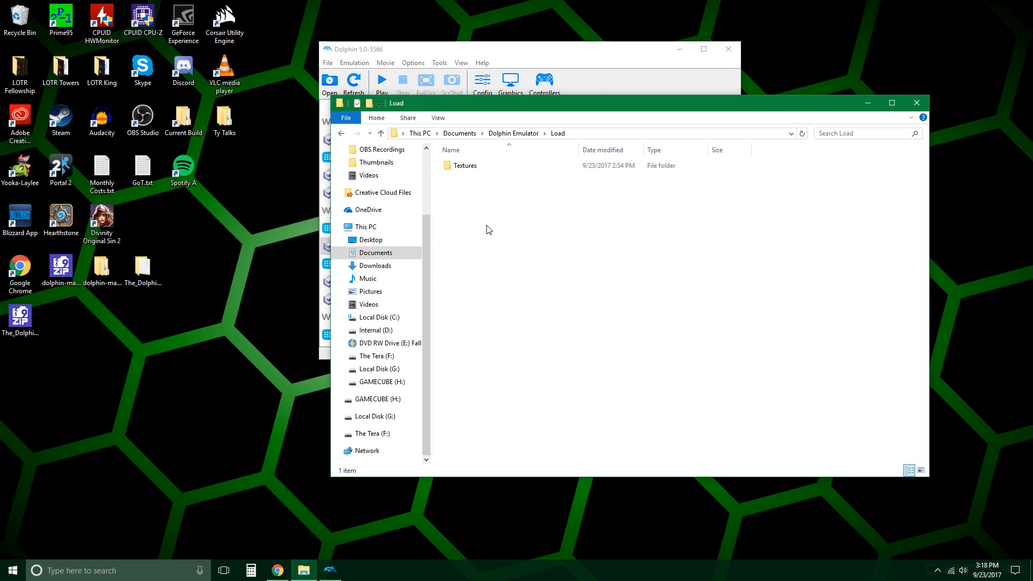
pyautogui.doubleClick(494, 169)
# Step: Try to create a folder named G8ME01 inside the Textures folder, decline the merge, and delete the leftover new folder
pyautogui.rightClick(476, 209)
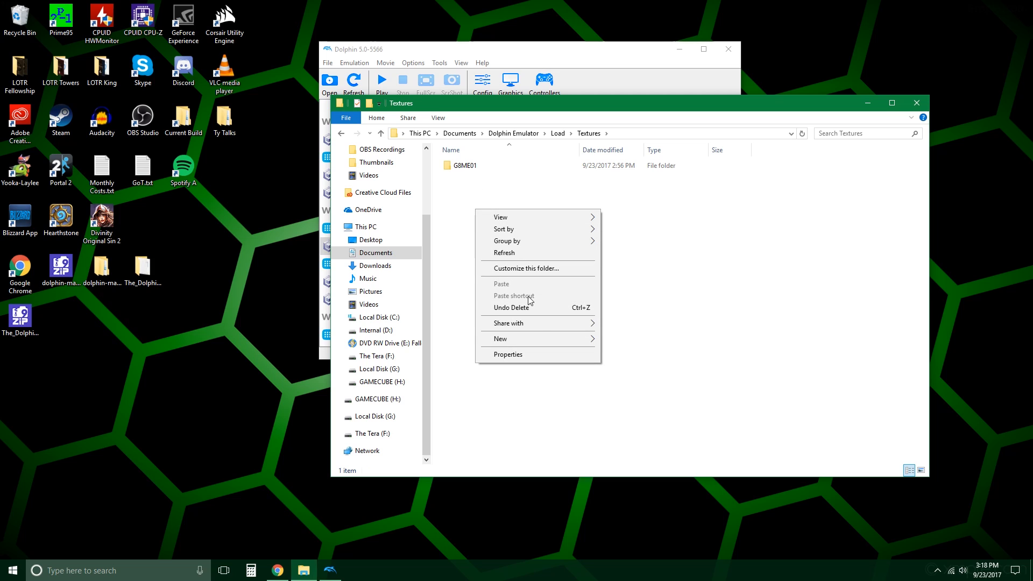
pyautogui.moveTo(546, 343)
pyautogui.click(625, 339)
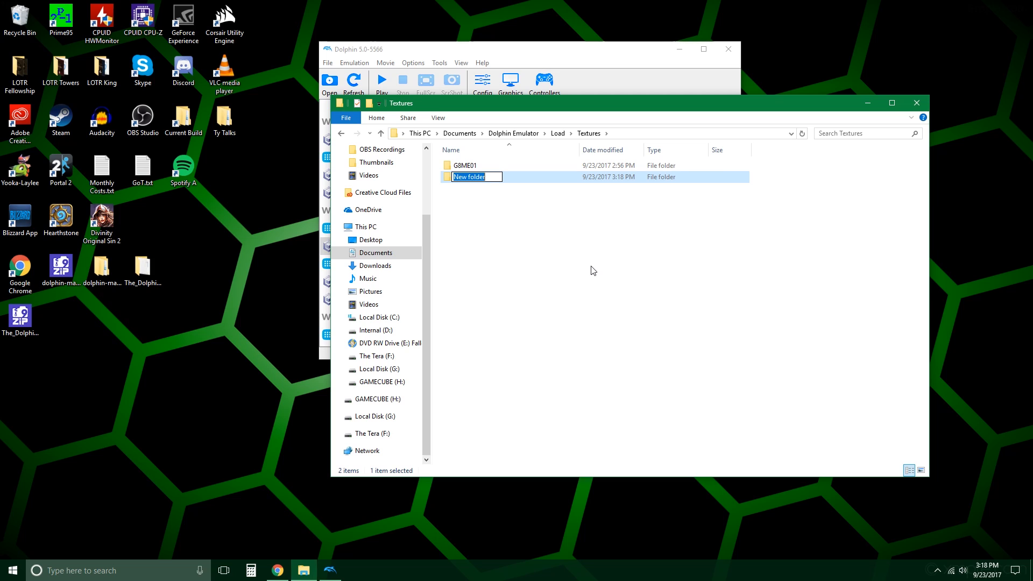
pyautogui.hotkey('ctrl', 'v')
pyautogui.press('Return')
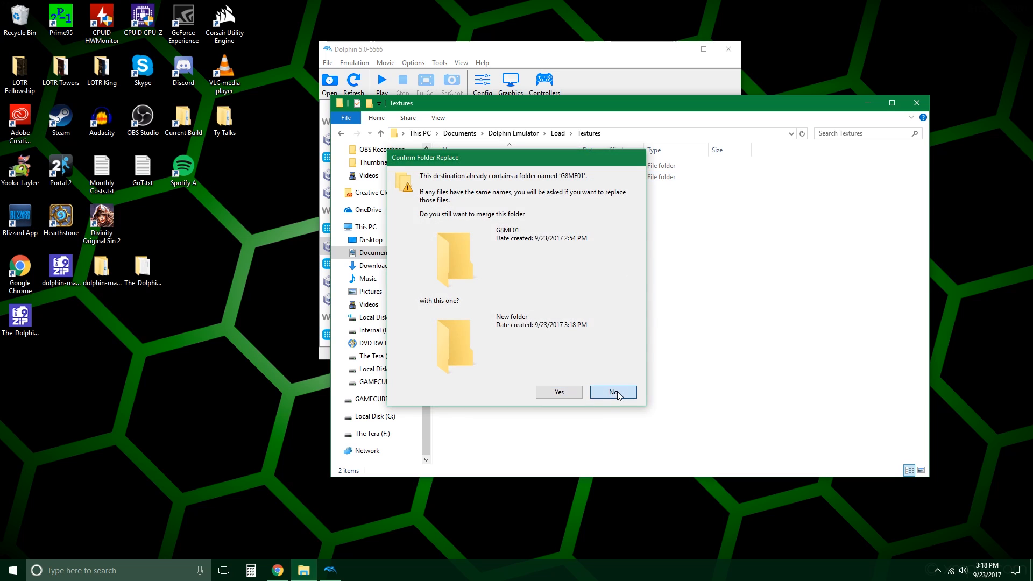
pyautogui.click(617, 391)
pyautogui.click(530, 178)
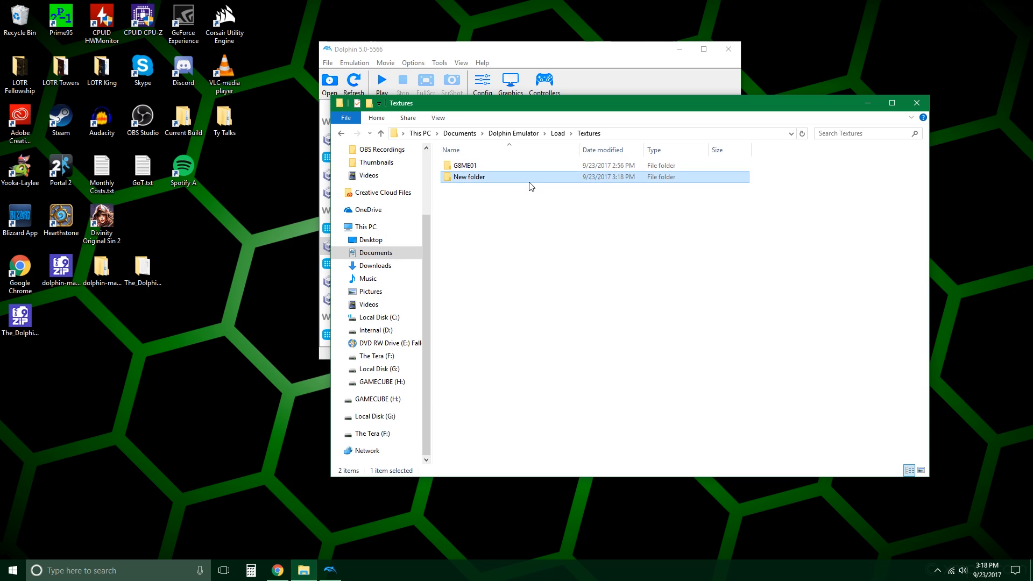
pyautogui.press('Delete')
# Step: Open the existing G8ME01 folder and the HD texture pack's G8M folder, and select all of the pack's files and folders
pyautogui.doubleClick(515, 167)
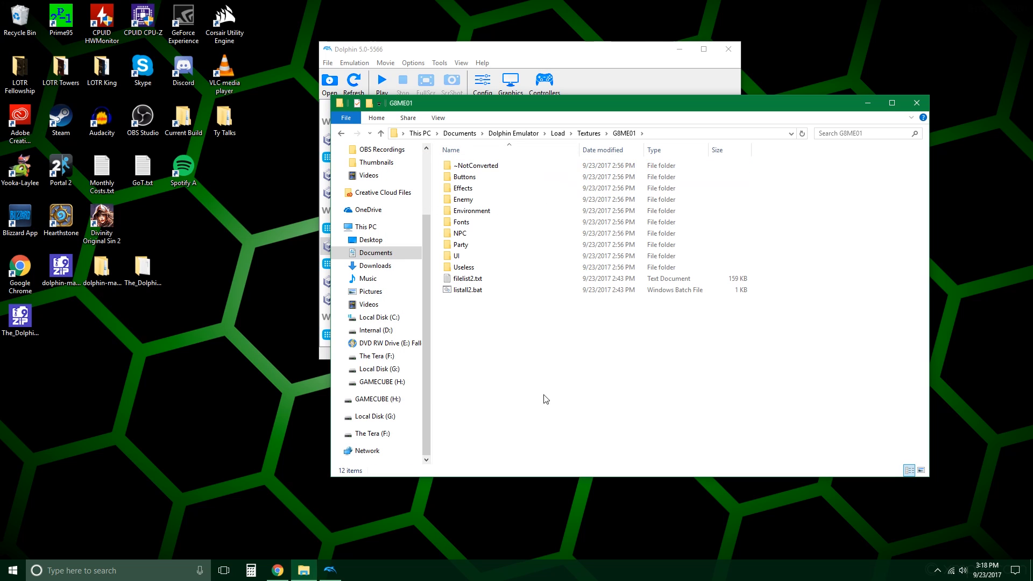
pyautogui.click(103, 269)
pyautogui.click(151, 271)
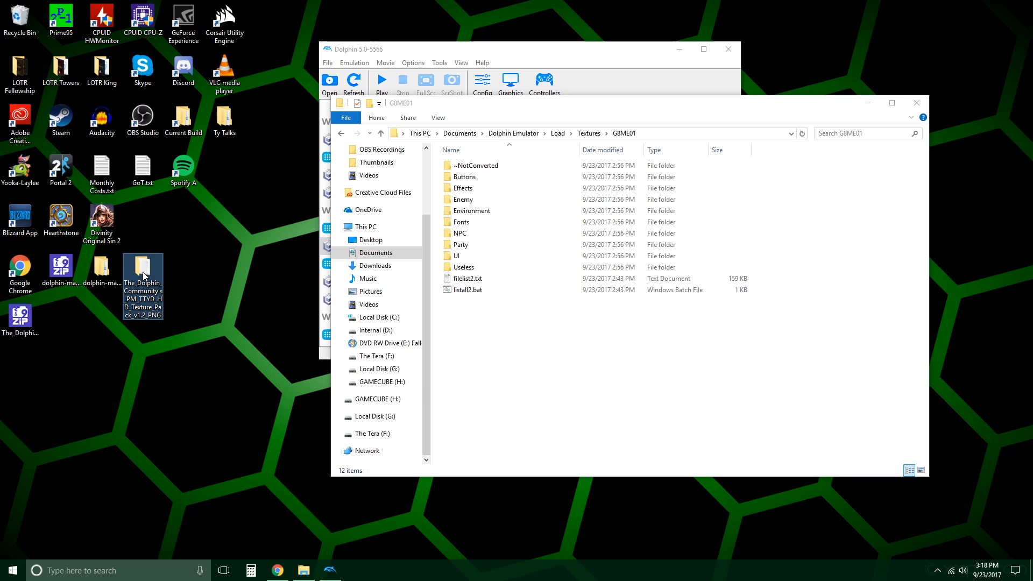
pyautogui.doubleClick(161, 277)
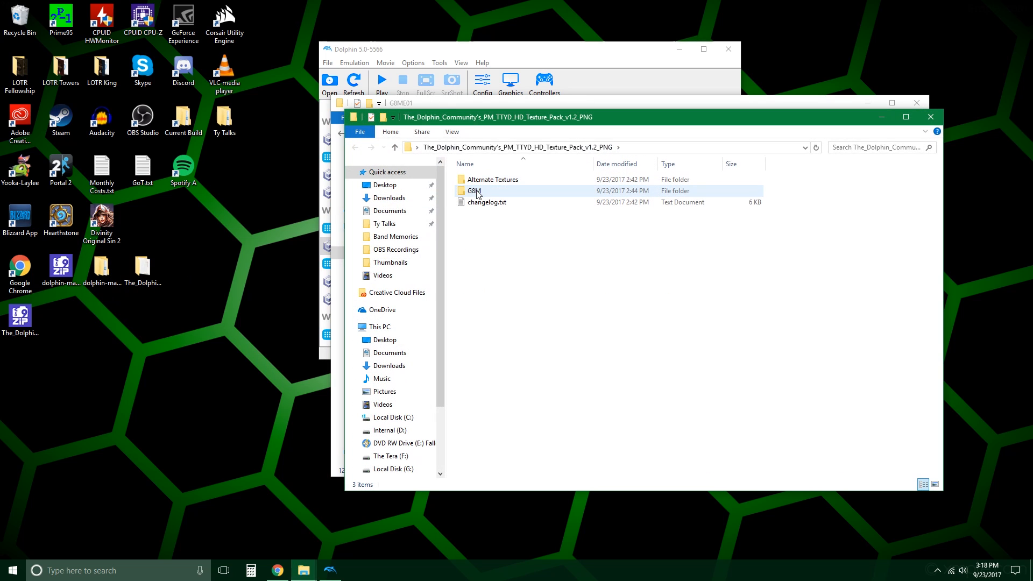
pyautogui.doubleClick(553, 194)
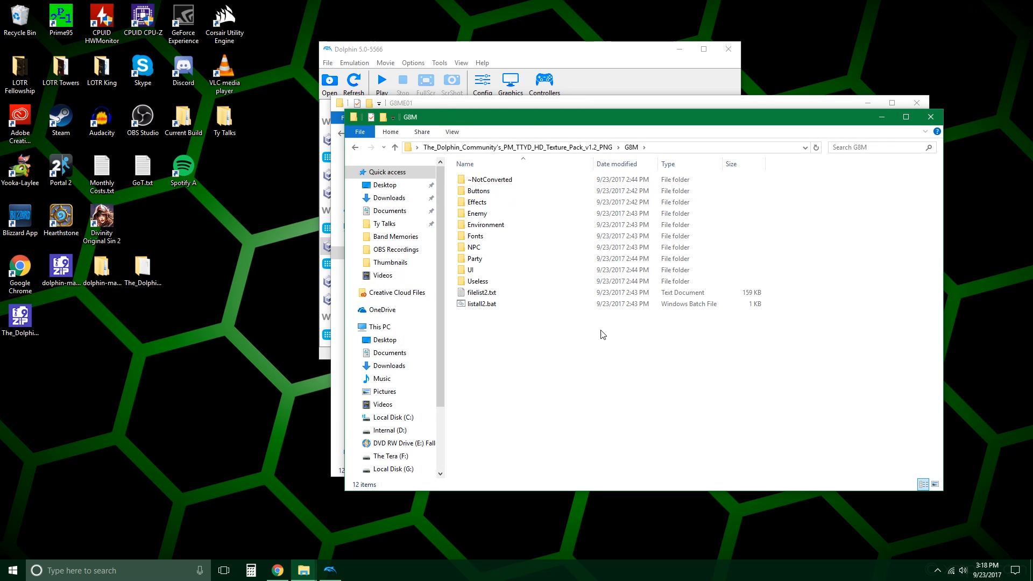
pyautogui.moveTo(601, 405); pyautogui.dragTo(410, 155)
pyautogui.moveTo(559, 114); pyautogui.dragTo(1025, 131)
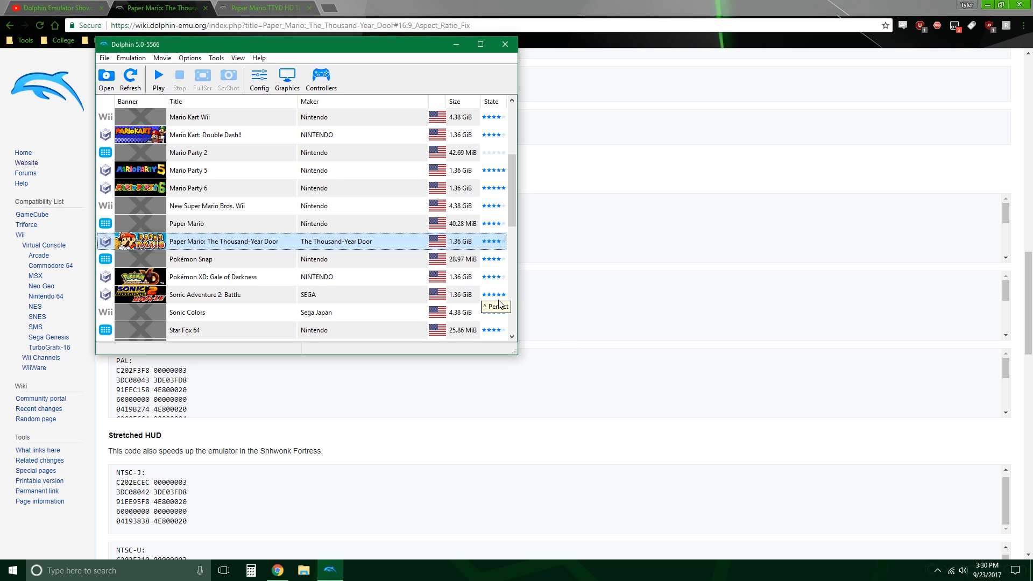
# Step: Check the country in the ISO details of Paper Mario: The Thousand-Year Door, close the properties and minimize Dolphin
pyautogui.rightClick(378, 241)
pyautogui.click(392, 245)
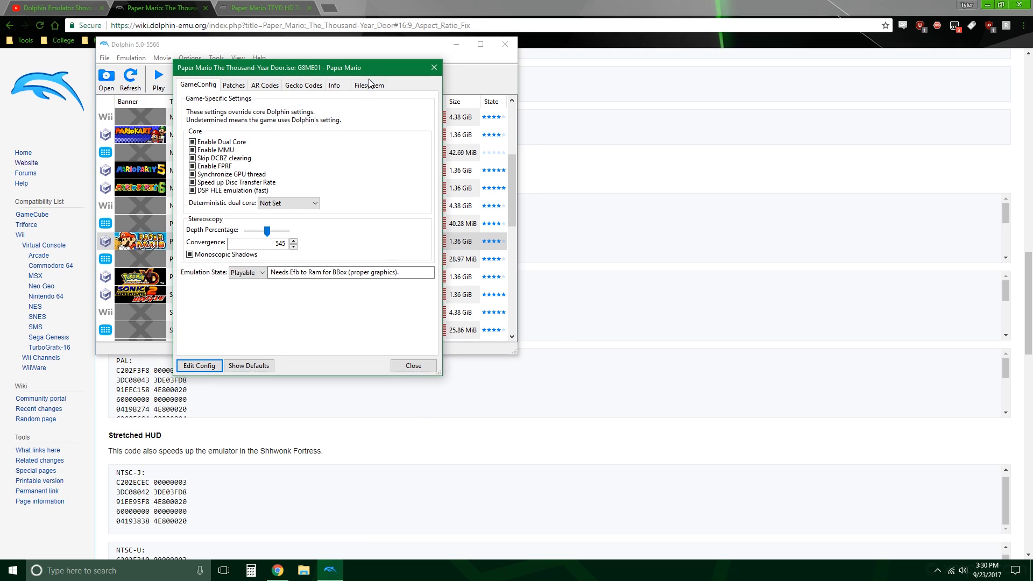
pyautogui.click(338, 89)
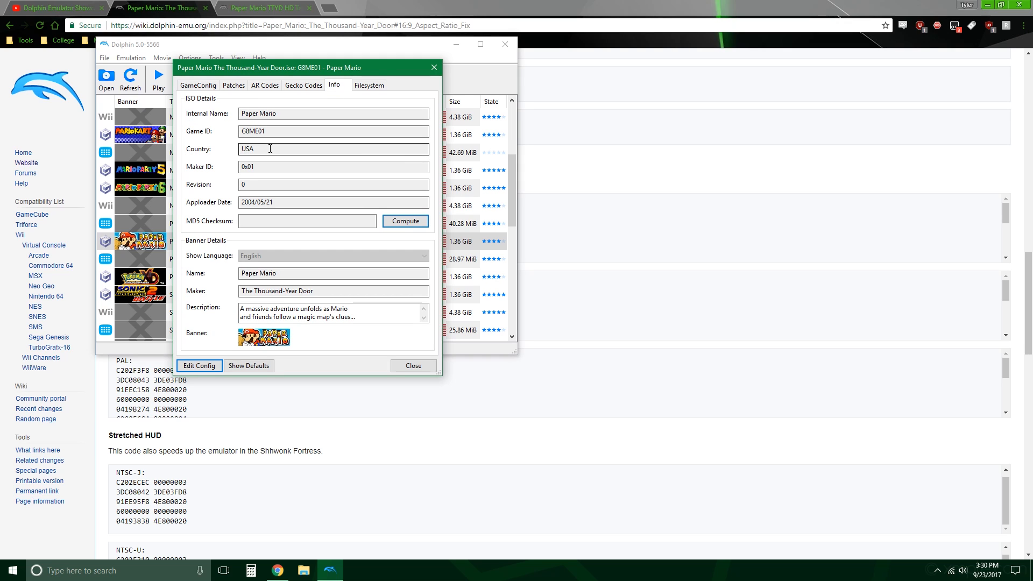
pyautogui.moveTo(270, 148); pyautogui.dragTo(231, 154)
pyautogui.click(315, 151)
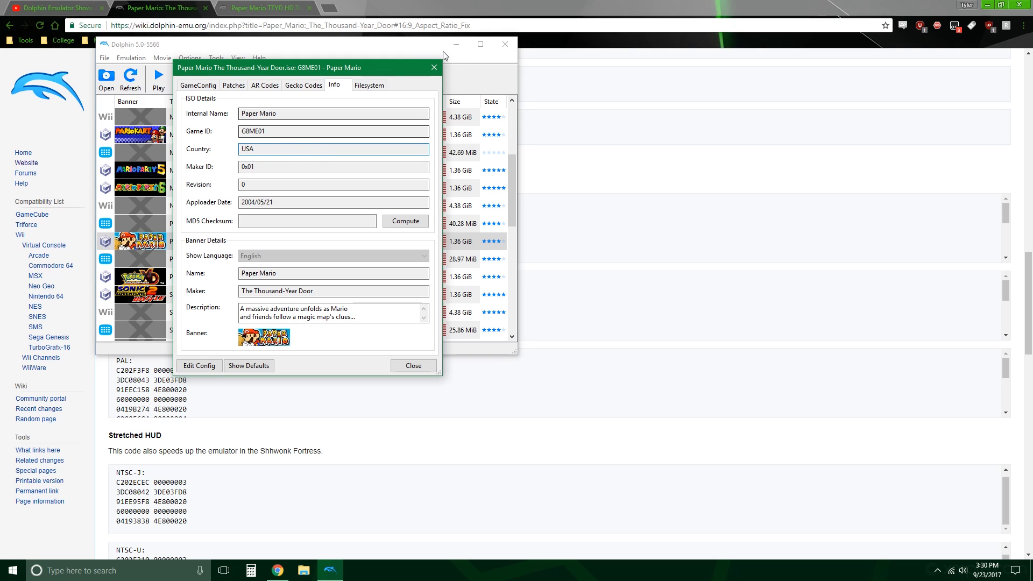
pyautogui.click(434, 68)
pyautogui.click(456, 44)
# Step: Go to the 16:9 Aspect Ratio Fix section of the game's Dolphin wiki page in the browser
pyautogui.click(59, 8)
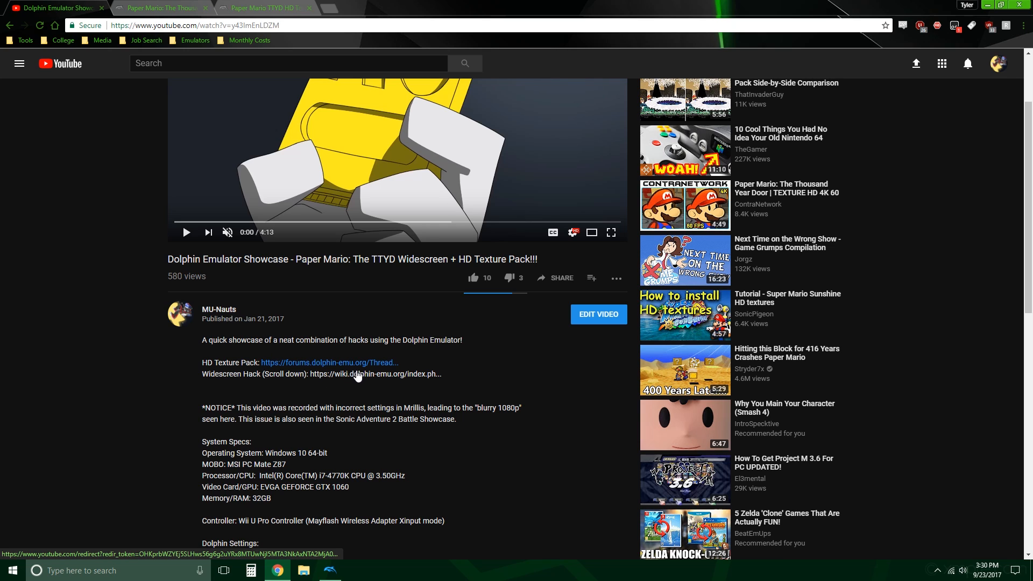
pyautogui.click(161, 5)
pyautogui.scroll(15, 468, 256)
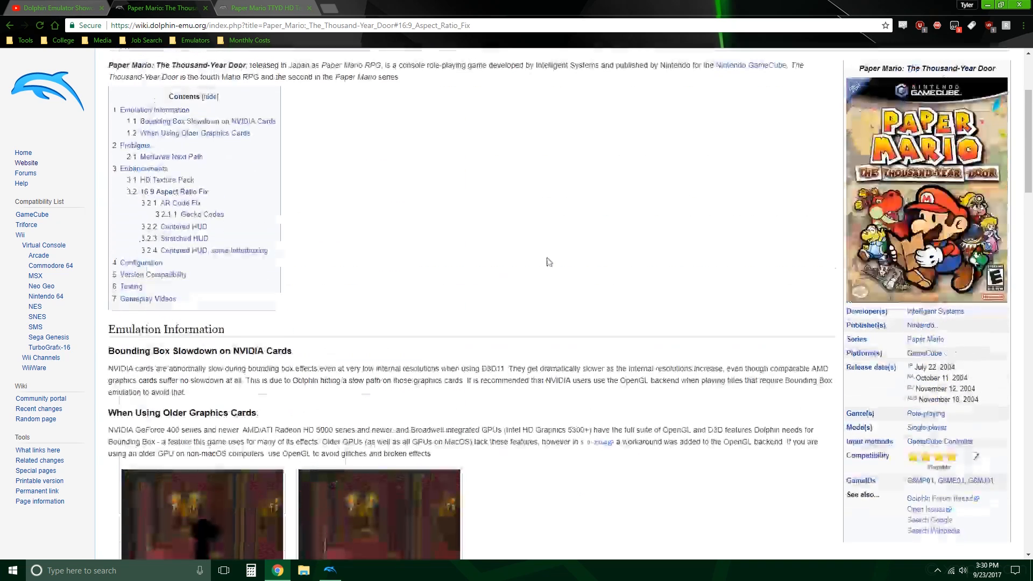
pyautogui.scroll(-1, 548, 262)
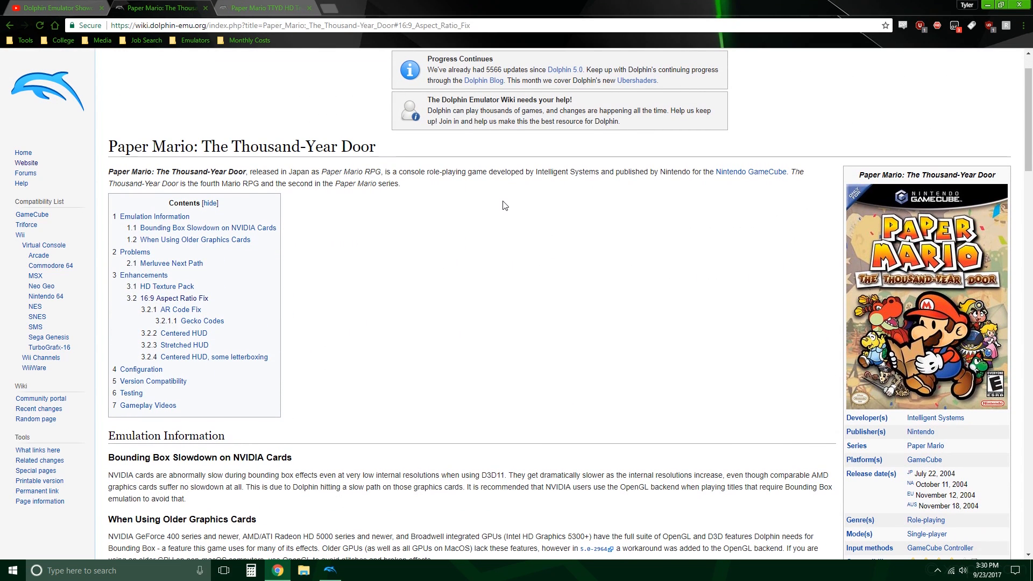
pyautogui.click(203, 299)
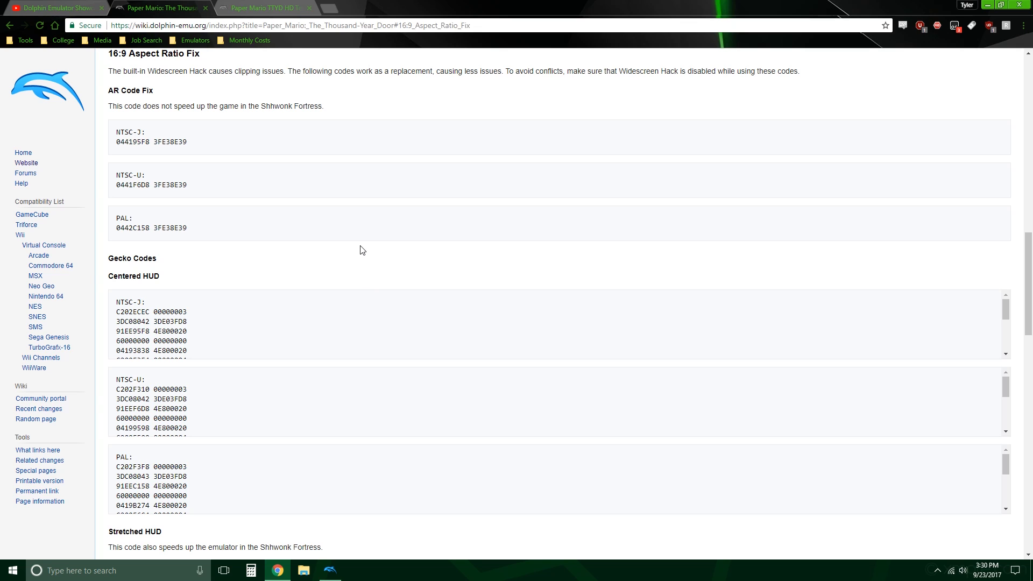
# Step: Copy the complete NTSC-U Gecko code for Centered HUD, without its region label
pyautogui.scroll(-1, 360, 236)
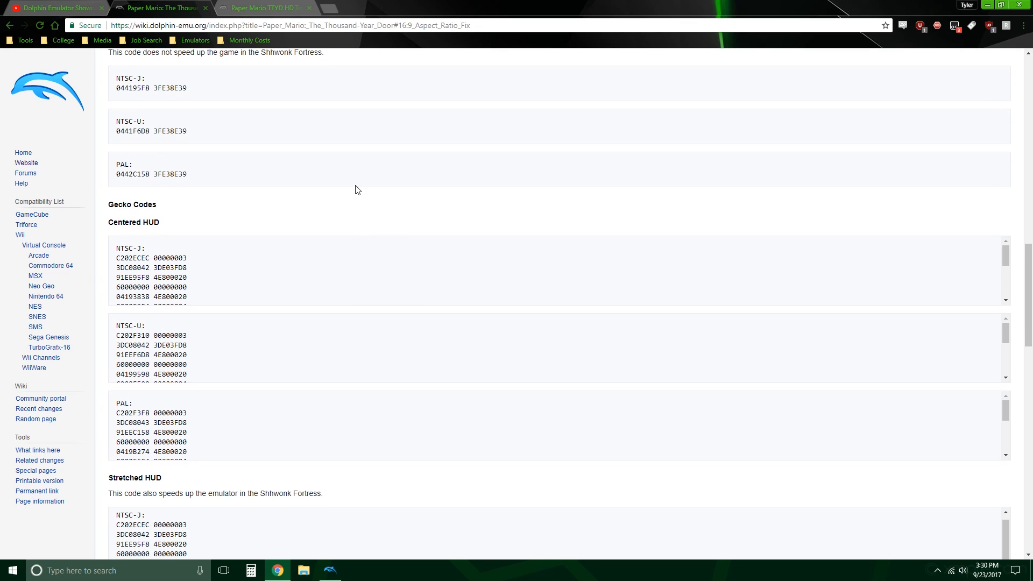
pyautogui.scroll(-1, 357, 189)
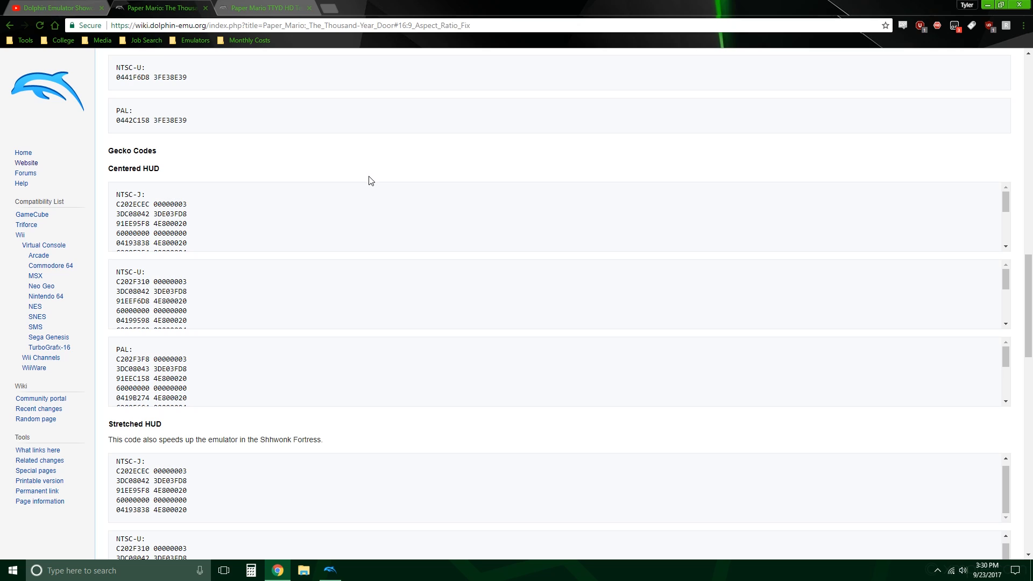
pyautogui.scroll(-1, 370, 181)
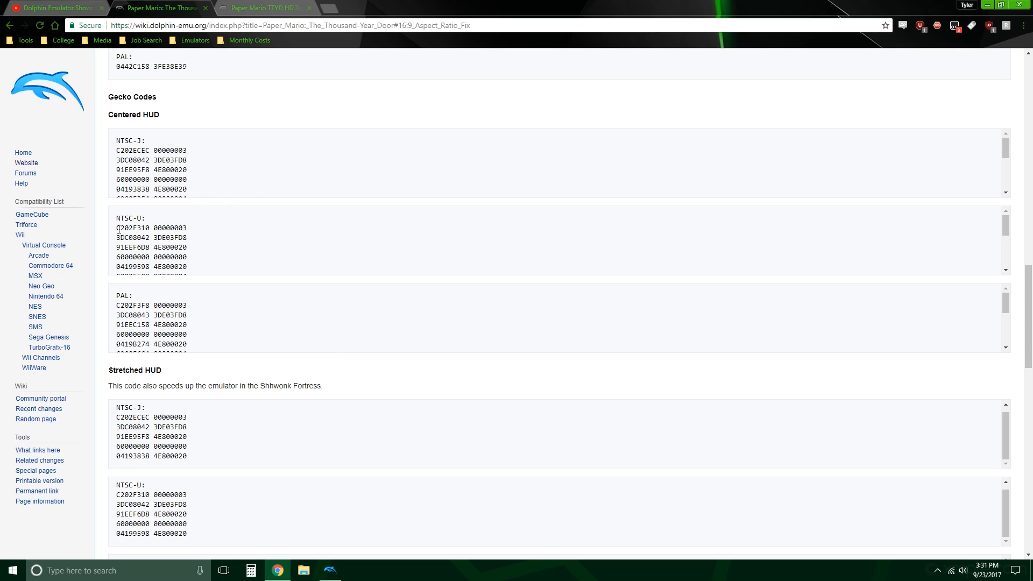
pyautogui.moveTo(116, 228); pyautogui.dragTo(253, 263)
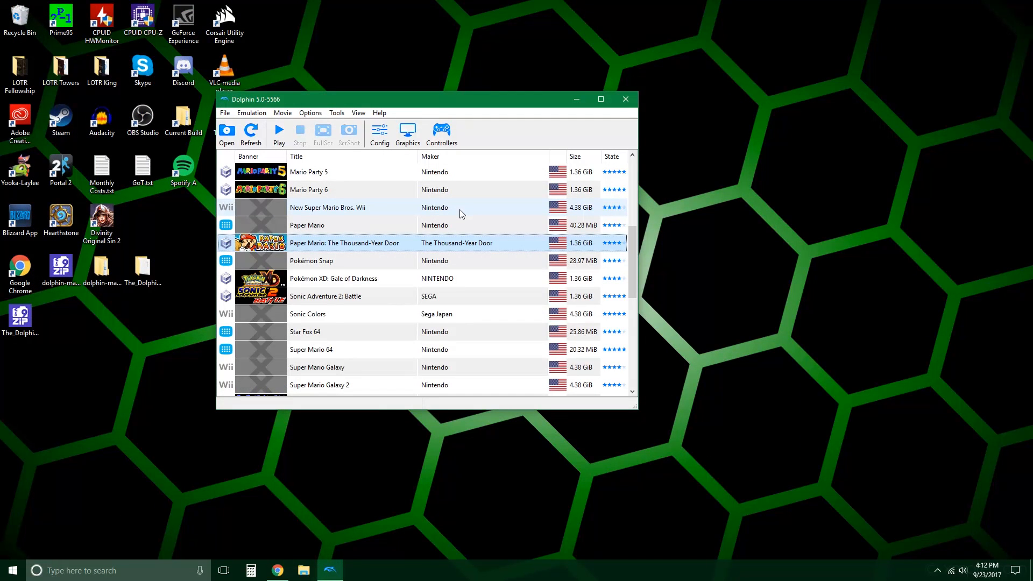
# Step: Display the Gecko codes in the properties of Paper Mario: The Thousand-Year Door and open the game's config file for editing
pyautogui.rightClick(412, 241)
pyautogui.click(427, 247)
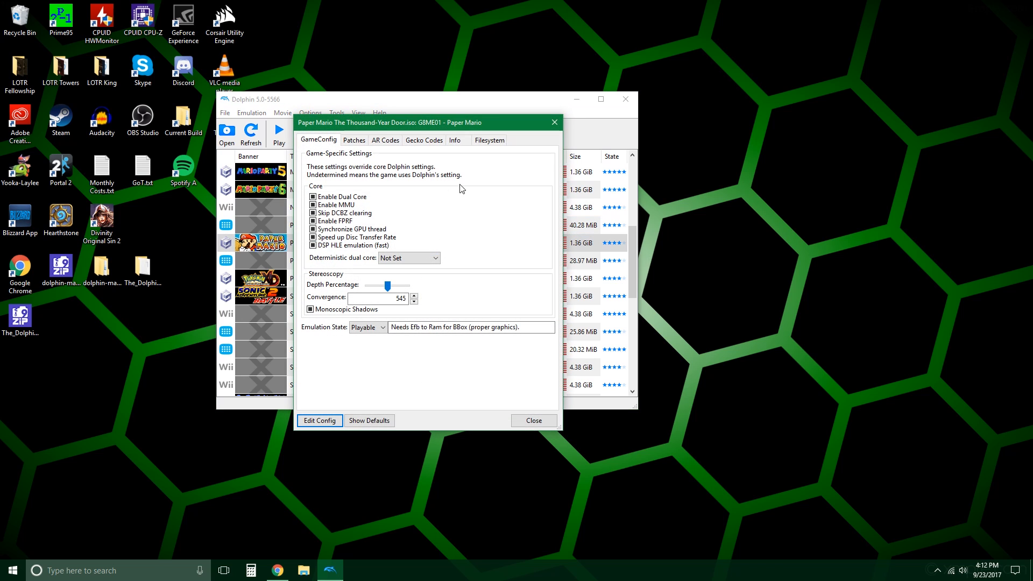
pyautogui.click(424, 140)
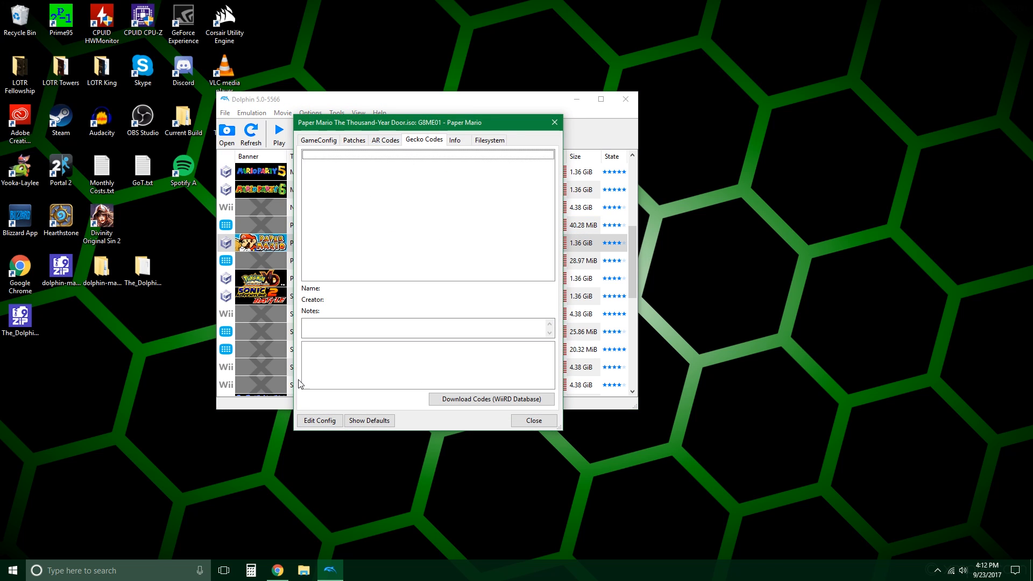
pyautogui.click(313, 420)
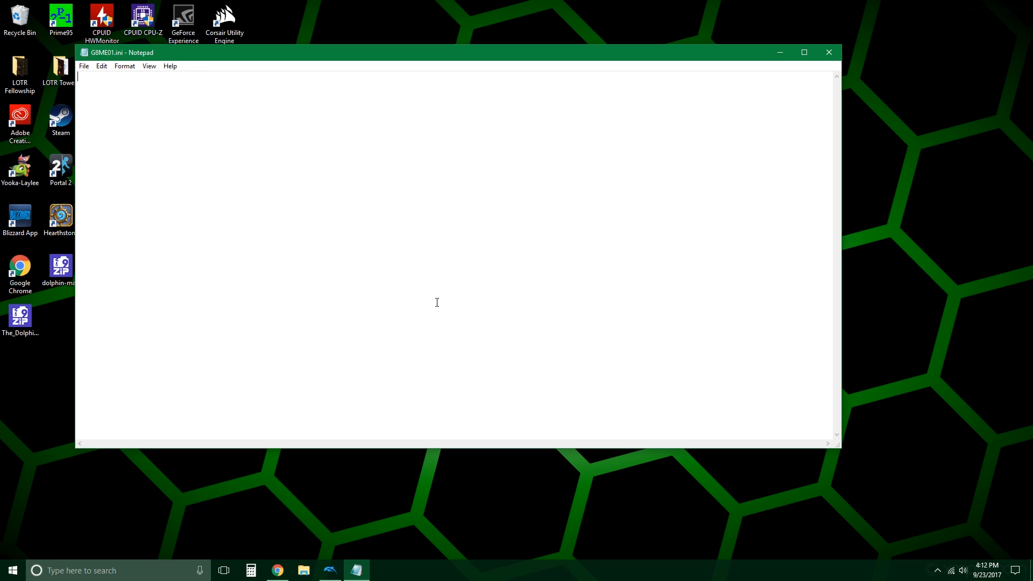
# Step: Add a [Gecko] section with a $Widescreen Hack entry and the copied code to G8ME01.ini, save it and close it
pyautogui.write('[Gecko')
pyautogui.write('Widescre')
pyautogui.write('en Hac')
pyautogui.write('k')
pyautogui.press('Return')
pyautogui.hotkey('ctrl', 'v')
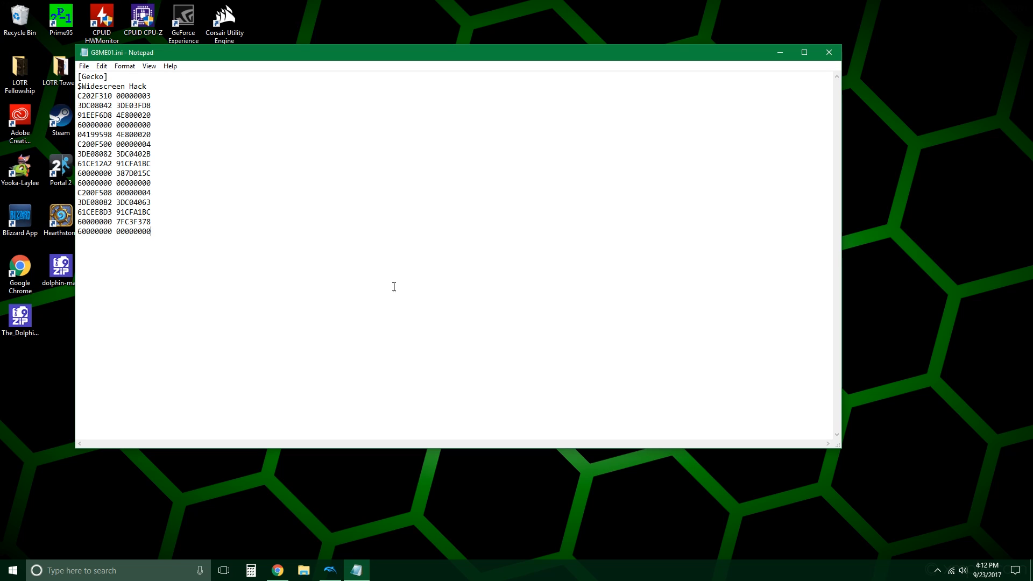
pyautogui.click(84, 66)
pyautogui.click(92, 101)
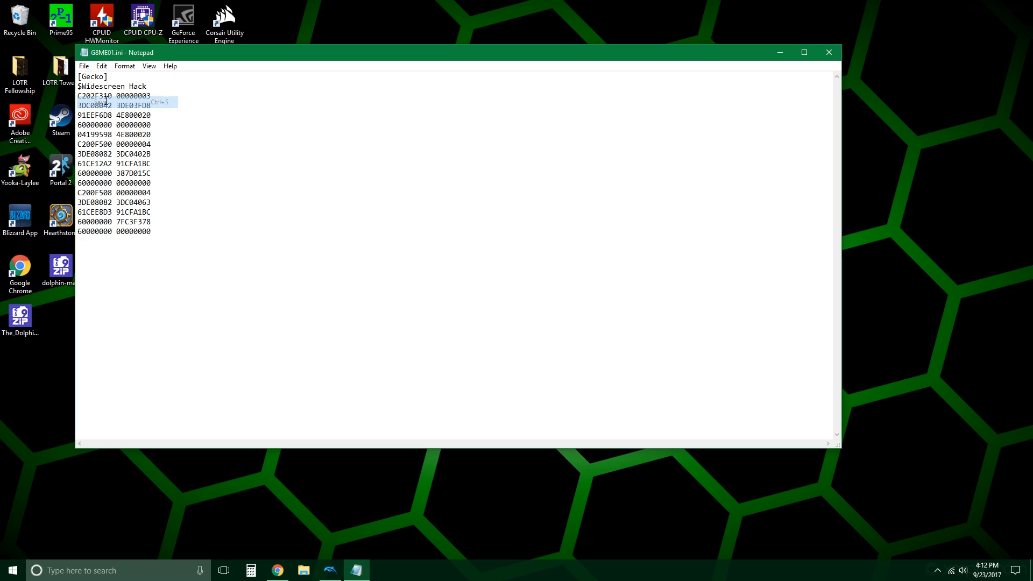
pyautogui.click(839, 51)
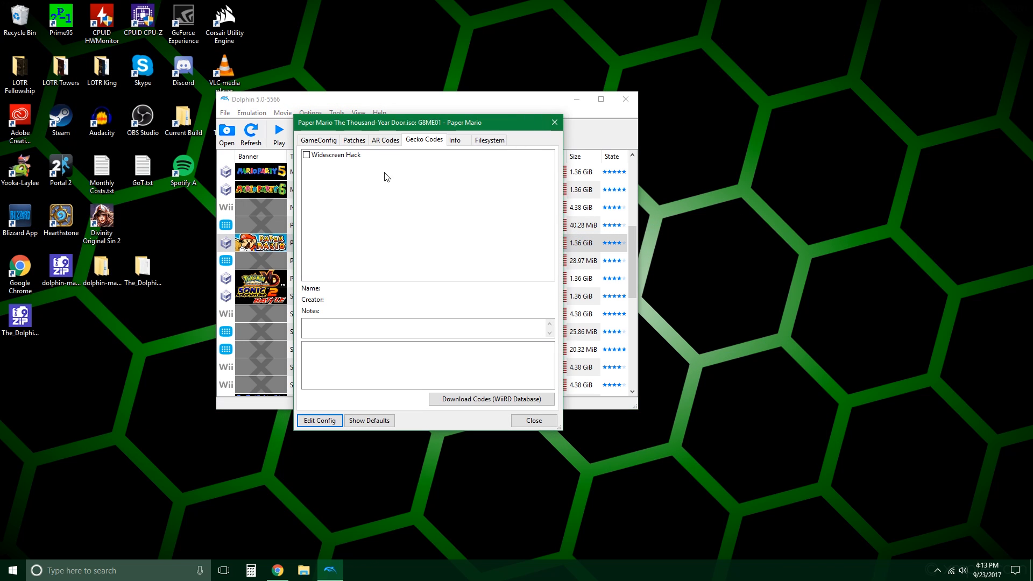
# Step: Enable the Widescreen Hack Gecko code in the game properties and launch Paper Mario: The Thousand-Year Door
pyautogui.click(357, 156)
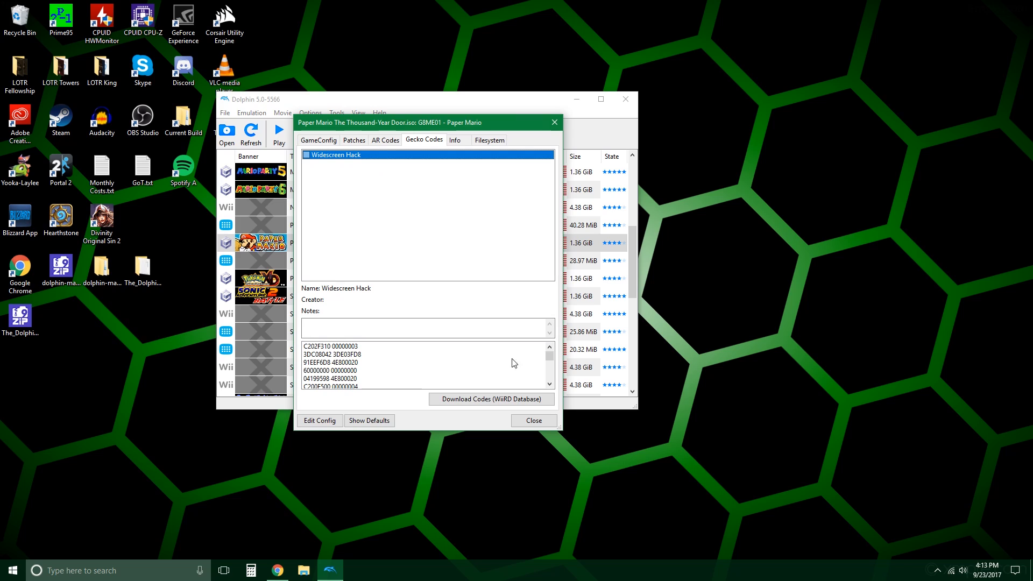
pyautogui.moveTo(547, 355); pyautogui.dragTo(545, 331)
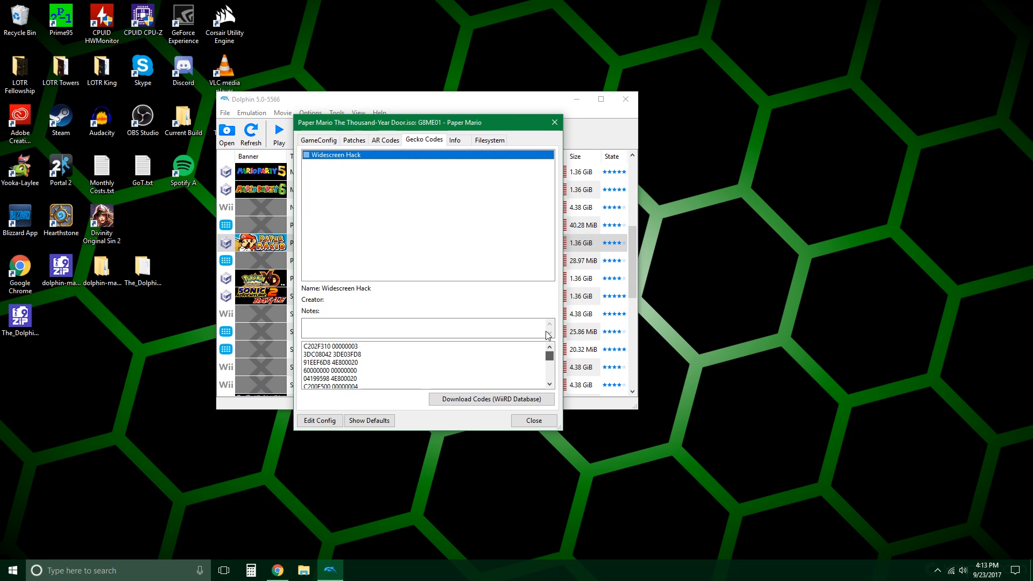
pyautogui.click(500, 323)
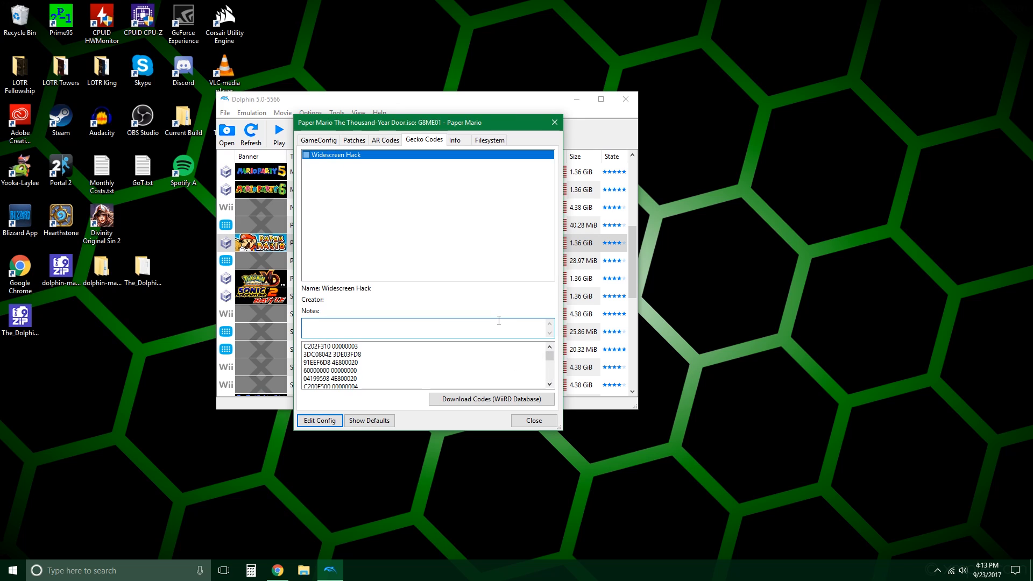
pyautogui.click(306, 155)
pyautogui.click(543, 423)
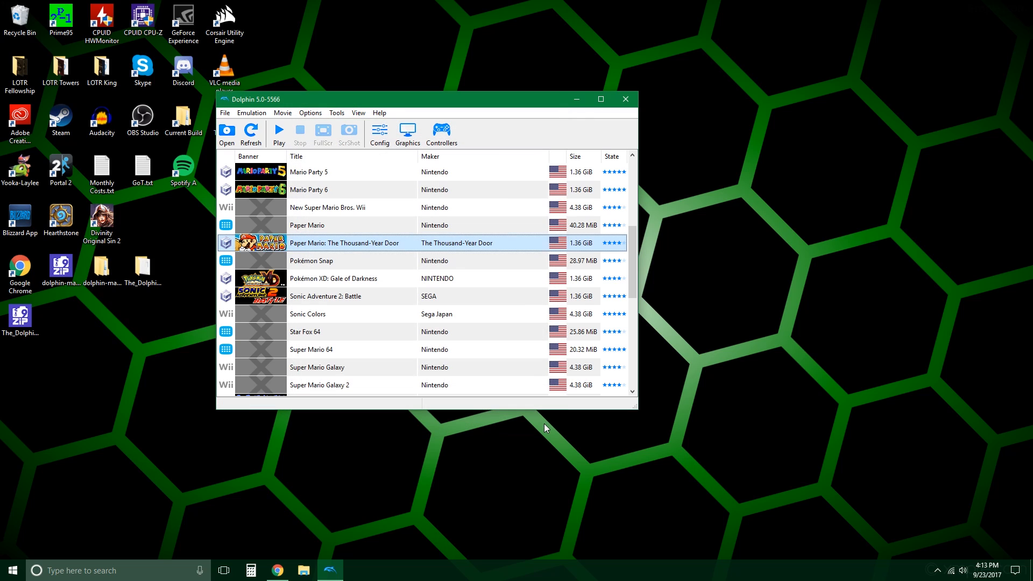
pyautogui.doubleClick(356, 248)
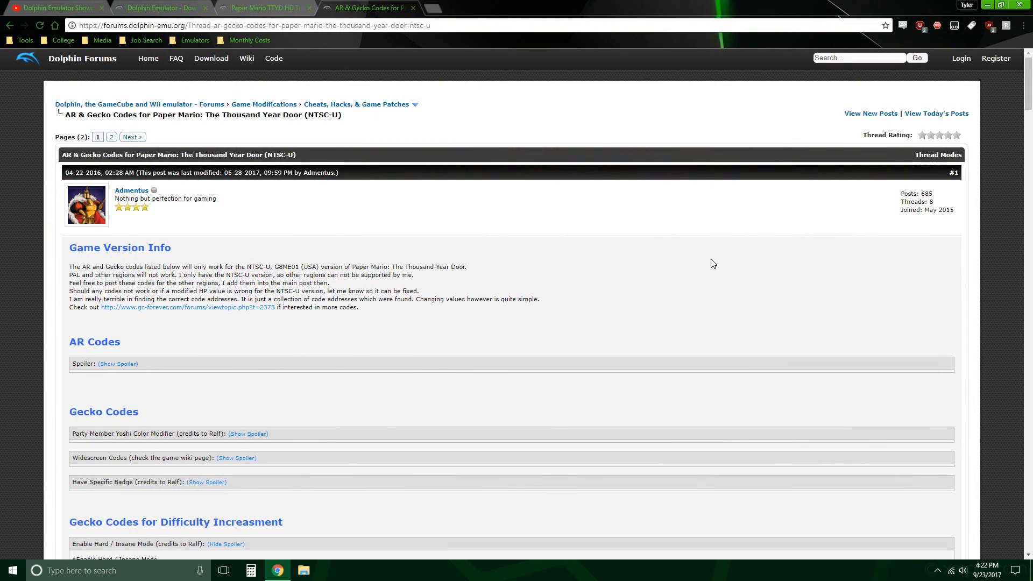
# Step: Look through the forum thread of AR and Gecko codes for the Enable Hard / Insane Mode code
pyautogui.scroll(-2, 701, 284)
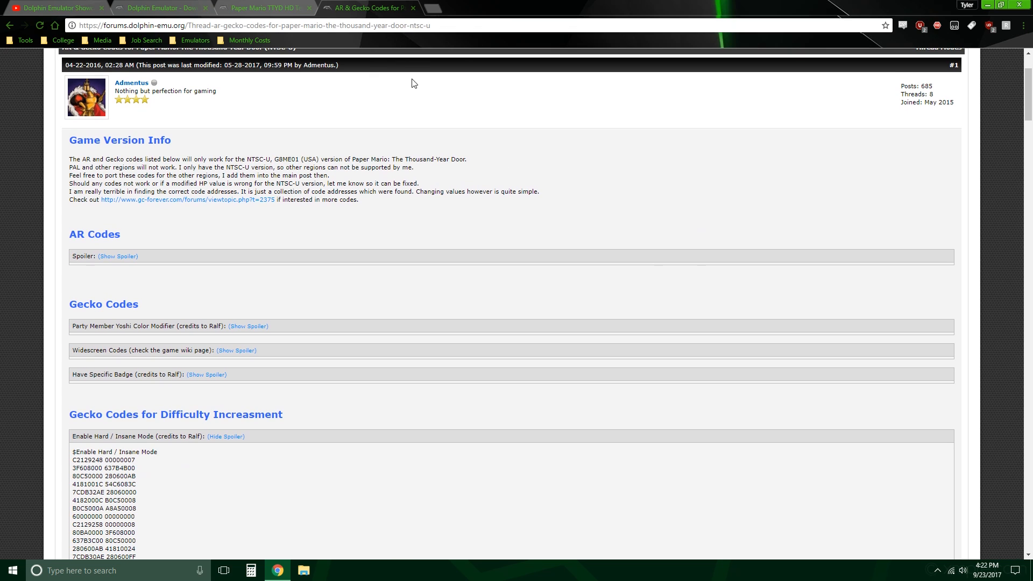
pyautogui.scroll(2, 539, 249)
pyautogui.scroll(-3, 541, 249)
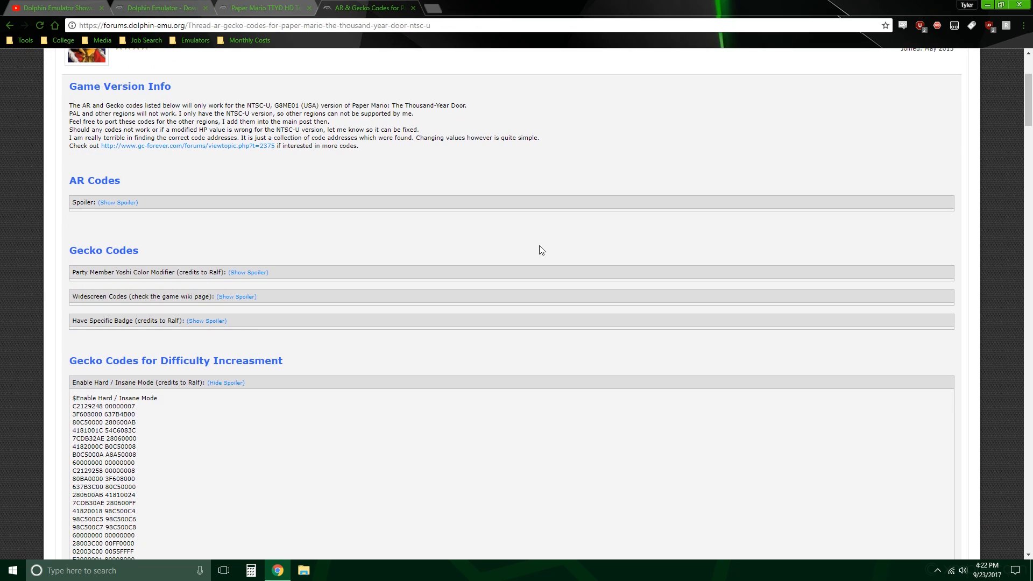
pyautogui.scroll(-2, 540, 249)
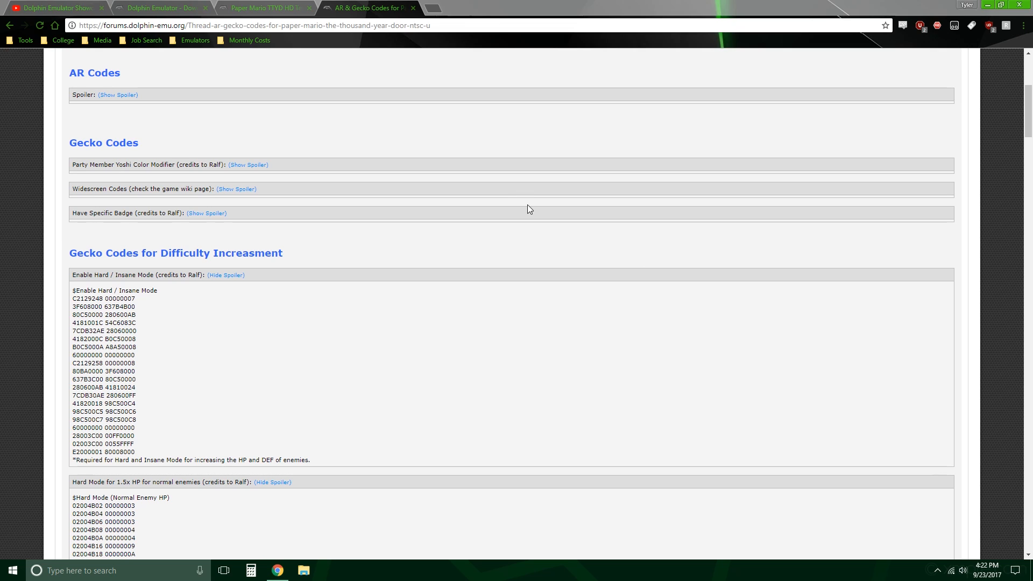
pyautogui.click(490, 336)
pyautogui.scroll(-1, 488, 269)
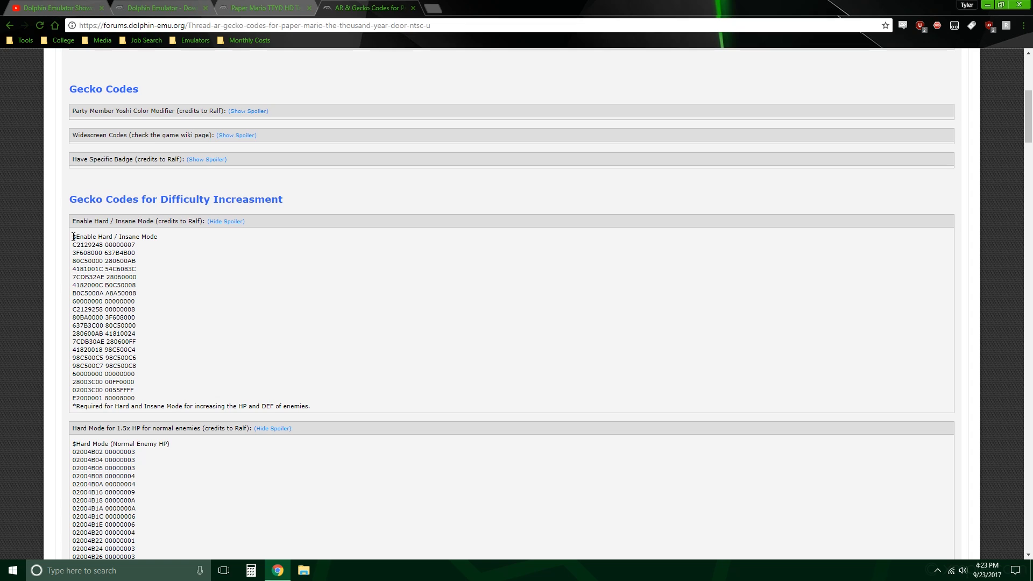
# Step: Select the full Enable Hard / Insane Mode code in the thread, and open the game's config file from its Gecko code properties
pyautogui.moveTo(81, 237); pyautogui.dragTo(363, 407)
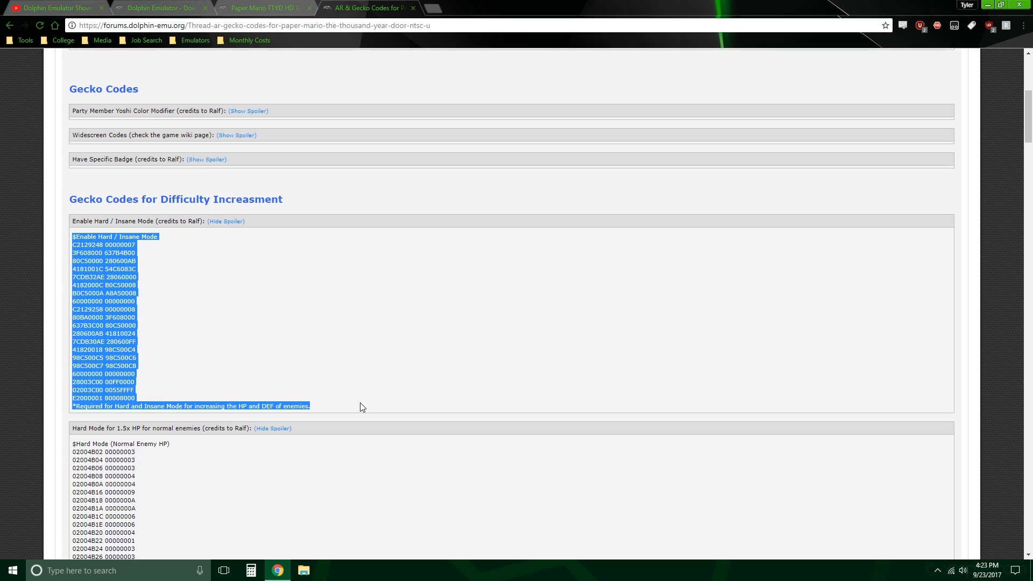
pyautogui.click(65, 410)
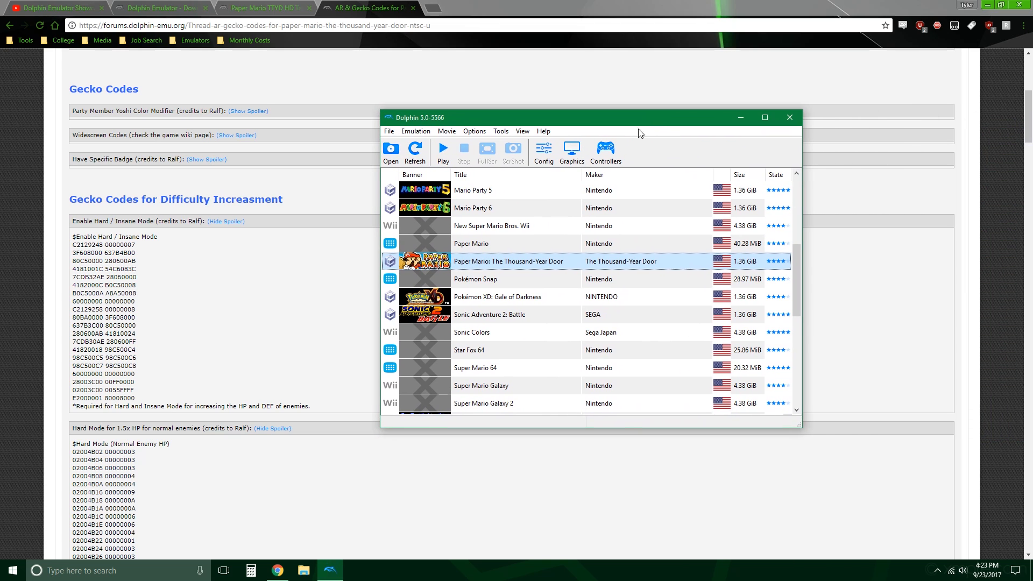
pyautogui.rightClick(516, 262)
pyautogui.click(535, 273)
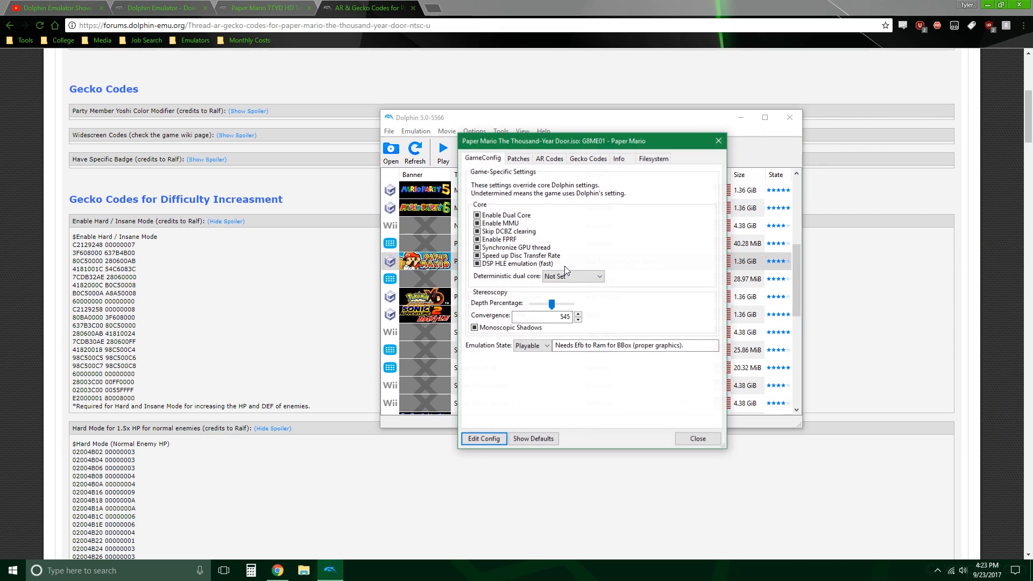
pyautogui.click(588, 158)
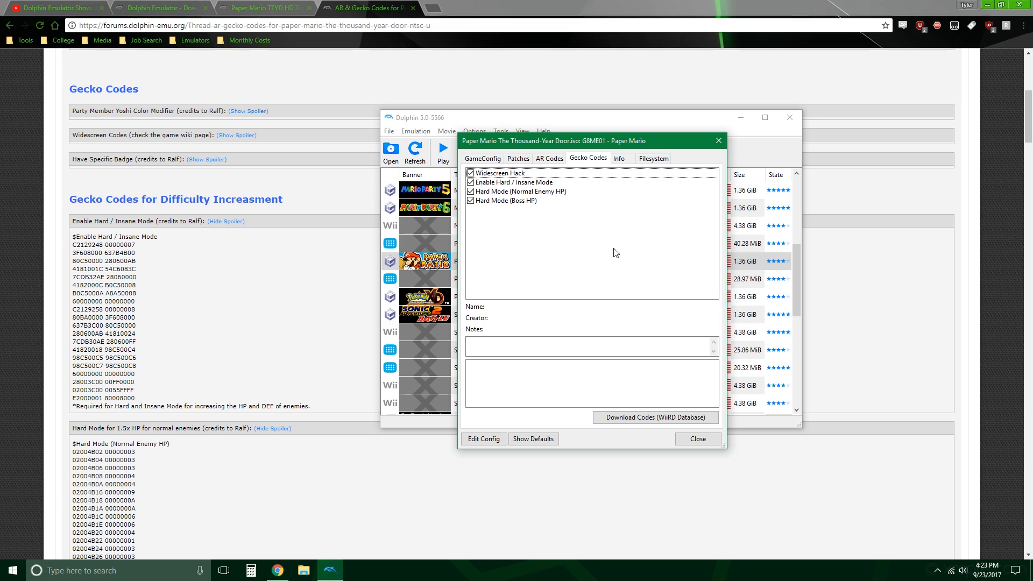
pyautogui.click(489, 439)
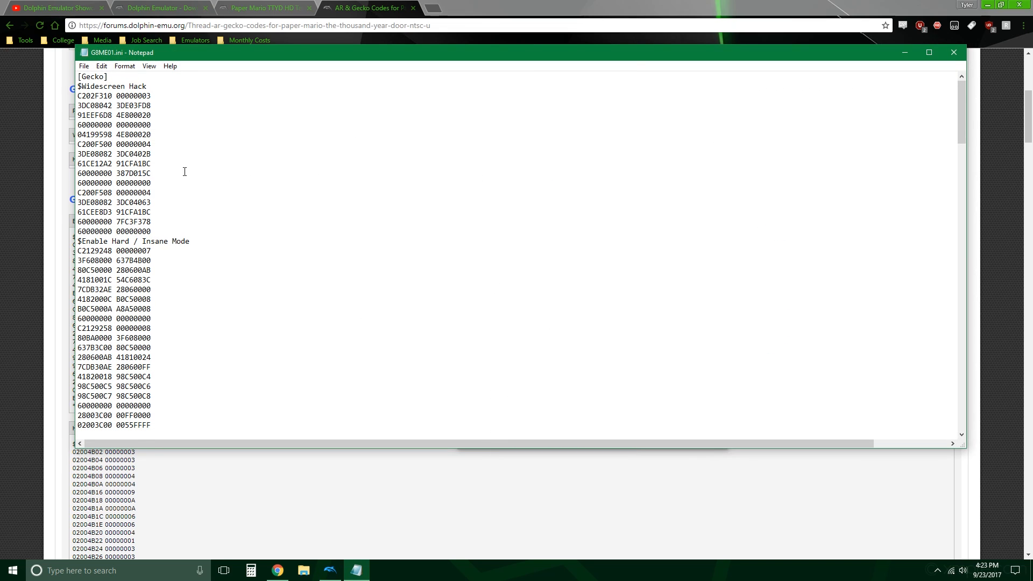
# Step: Insert two blank lines between the Widescreen Hack and Enable Hard / Insane Mode codes in G8ME01.ini
pyautogui.moveTo(77, 86); pyautogui.dragTo(237, 233)
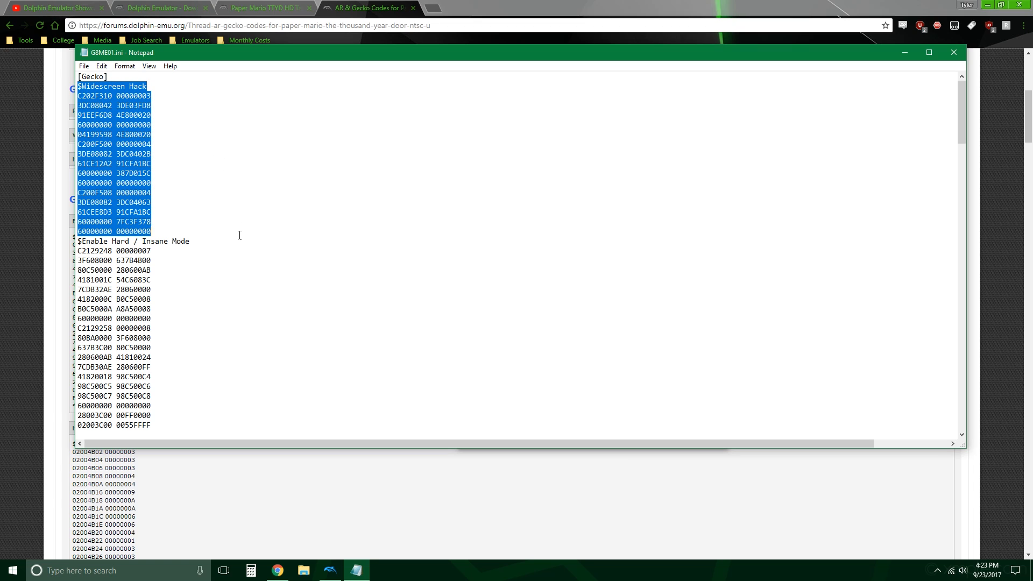
pyautogui.click(230, 243)
pyautogui.click(196, 228)
pyautogui.press('Return')
pyautogui.press('Return')
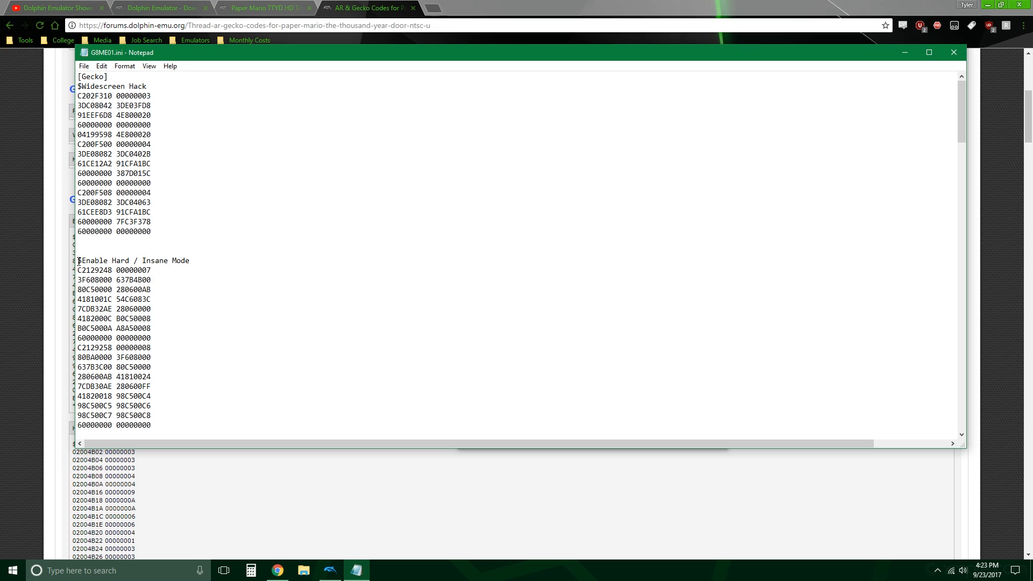
# Step: Compare the $Enable Hard / Insane Mode entry with the forum code and insert a blank line before its *Required note
pyautogui.moveTo(77, 261); pyautogui.dragTo(228, 258)
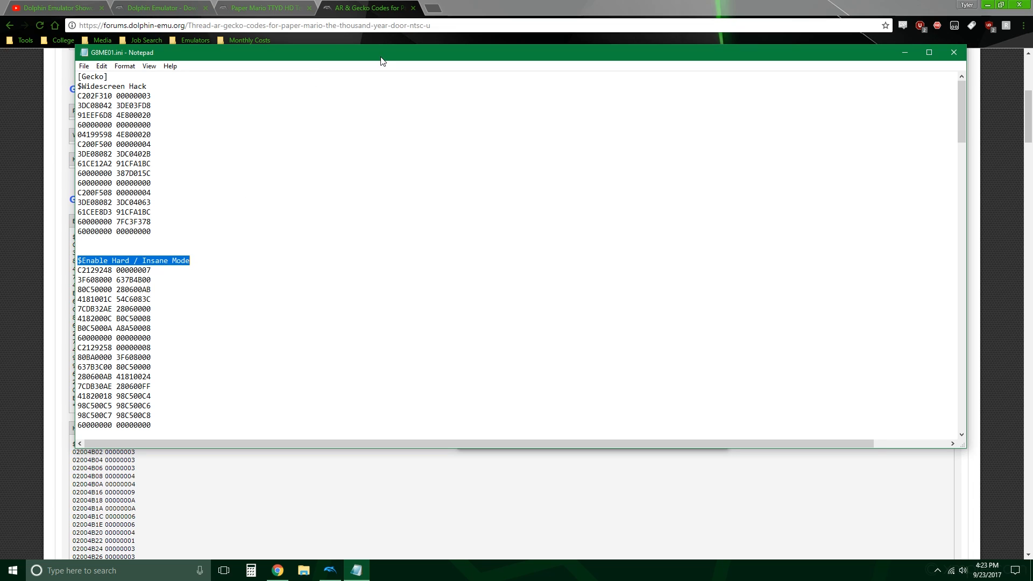
pyautogui.moveTo(381, 61); pyautogui.dragTo(512, 58)
pyautogui.click(211, 261)
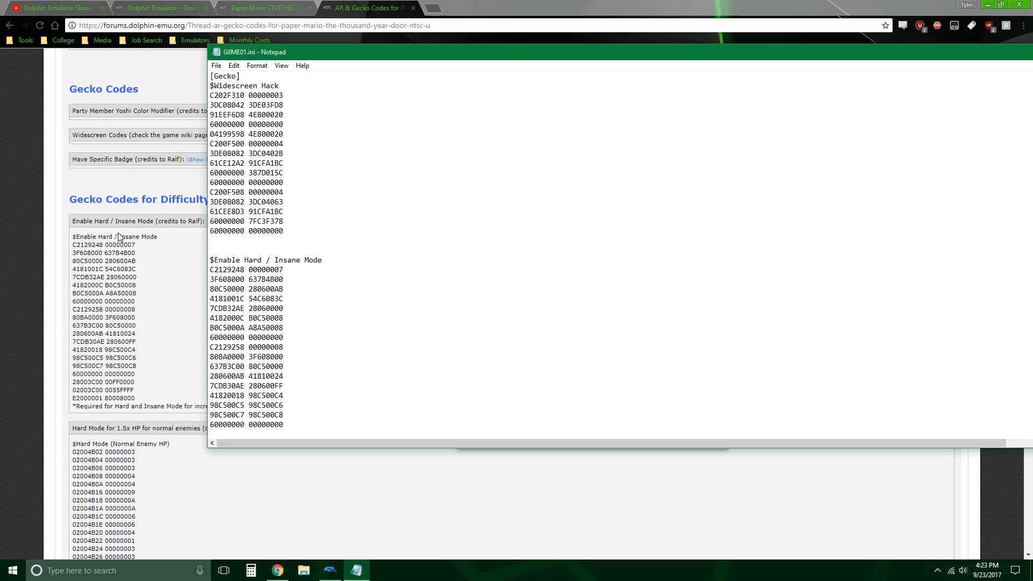
pyautogui.click(324, 260)
pyautogui.scroll(-6, 325, 260)
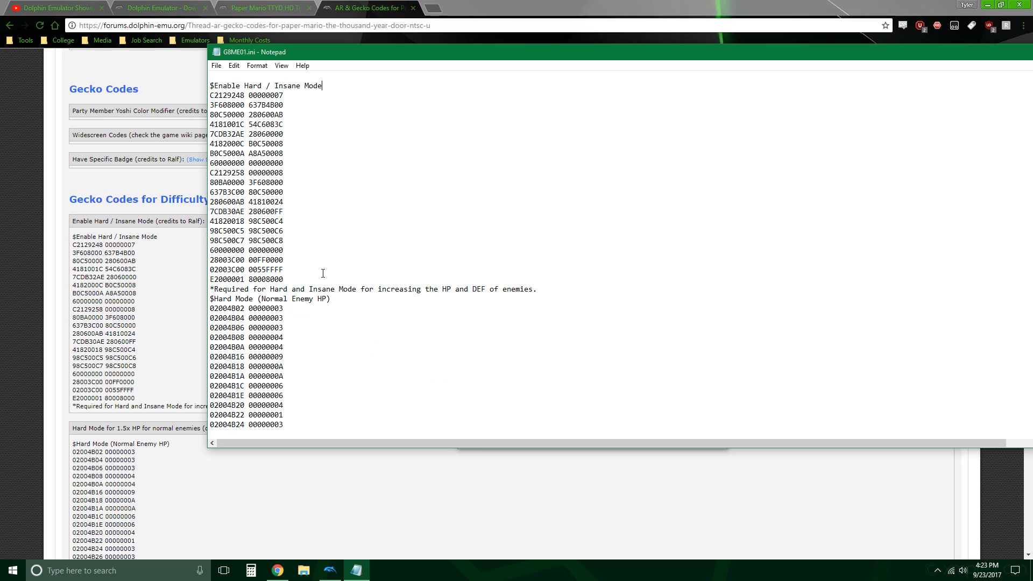
pyautogui.press('Return')
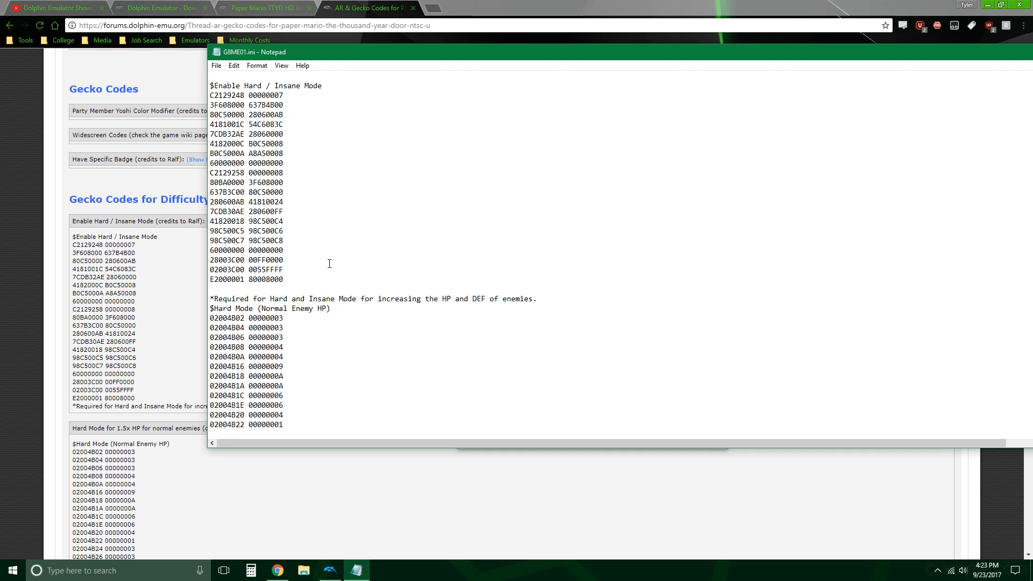
# Step: Close G8ME01.ini without saving the edits, and close the game properties and Dolphin
pyautogui.scroll(2, 296, 219)
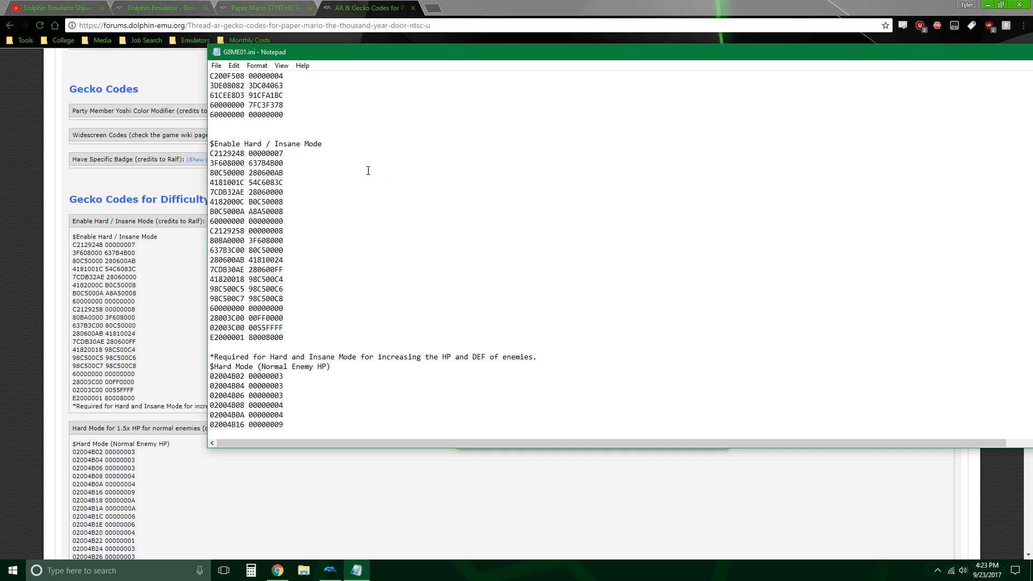
pyautogui.moveTo(442, 53); pyautogui.dragTo(885, 66)
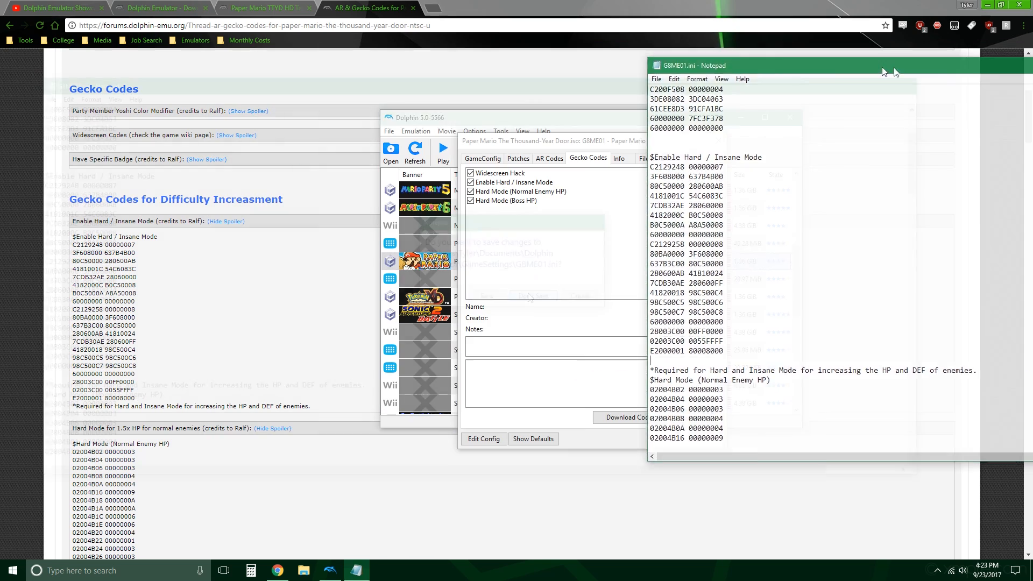
pyautogui.hotkey('alt', 'F4')
pyautogui.click(709, 442)
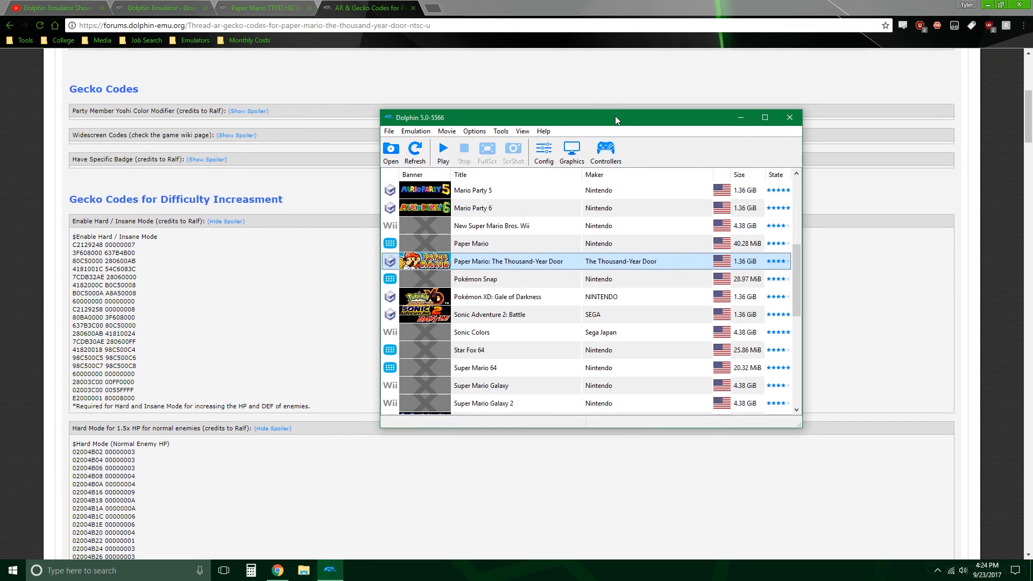
pyautogui.hotkey('alt', 'F4')
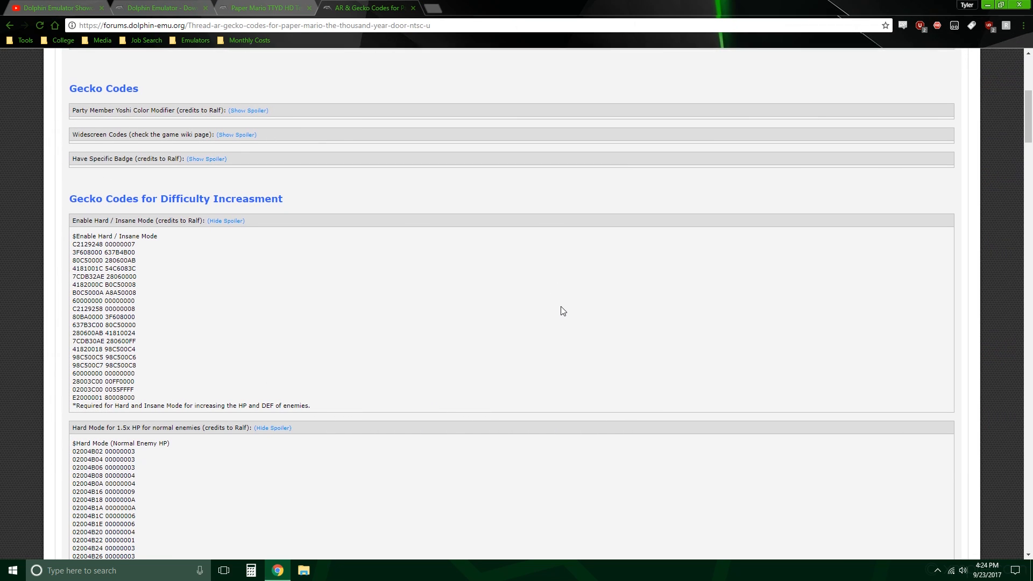
# Step: Copy the complete Hard Mode (Normal Enemy HP) code, including its description line, from the forum thread
pyautogui.scroll(-4, 560, 311)
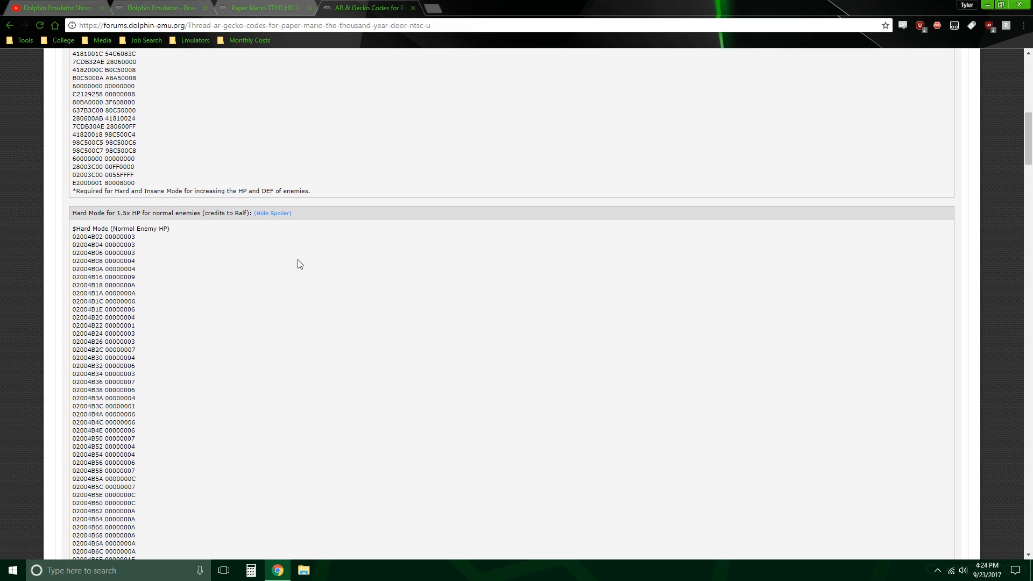
pyautogui.scroll(-2, 298, 265)
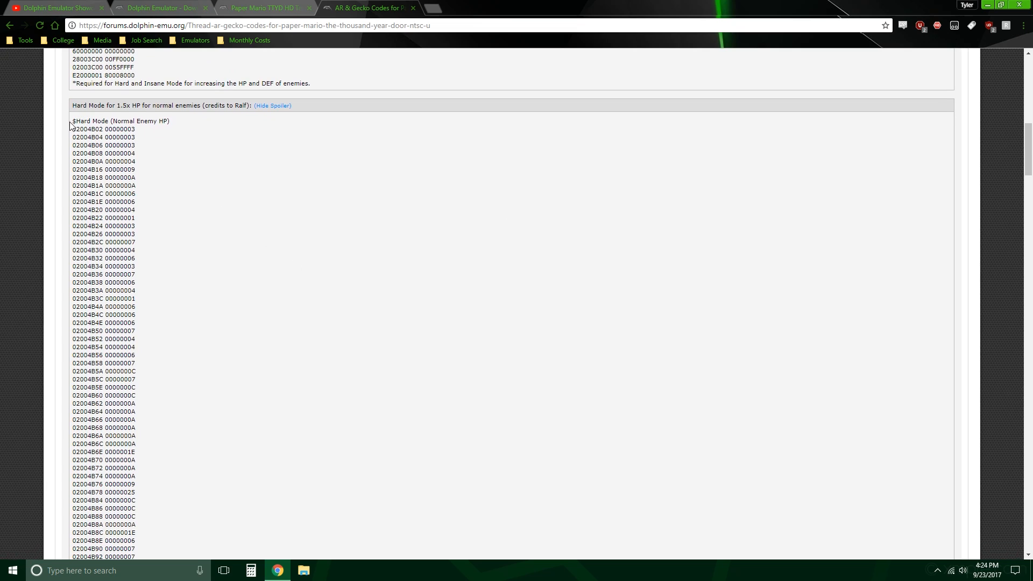
pyautogui.moveTo(72, 120); pyautogui.dragTo(825, 337)
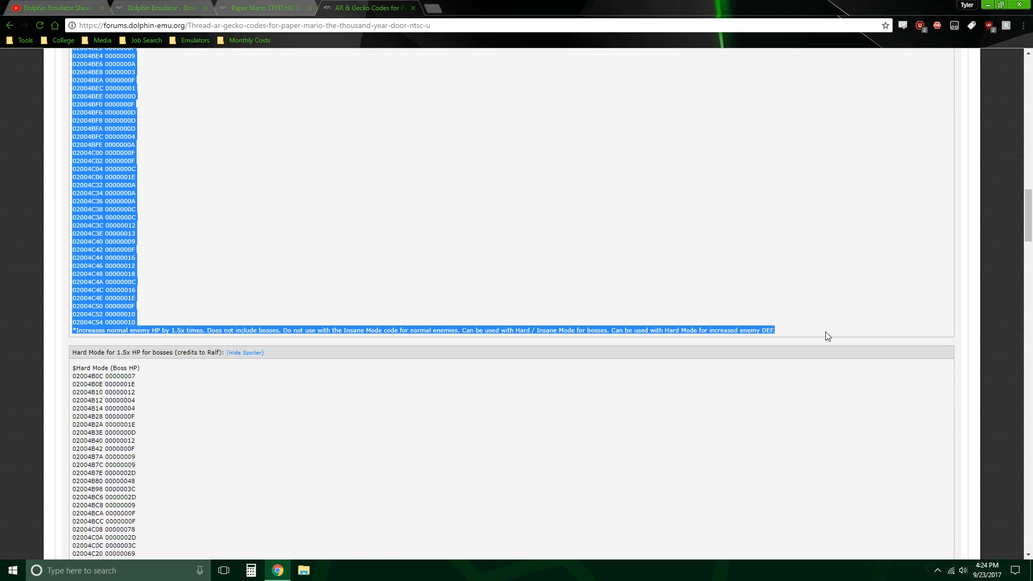
pyautogui.rightClick(736, 329)
pyautogui.click(761, 336)
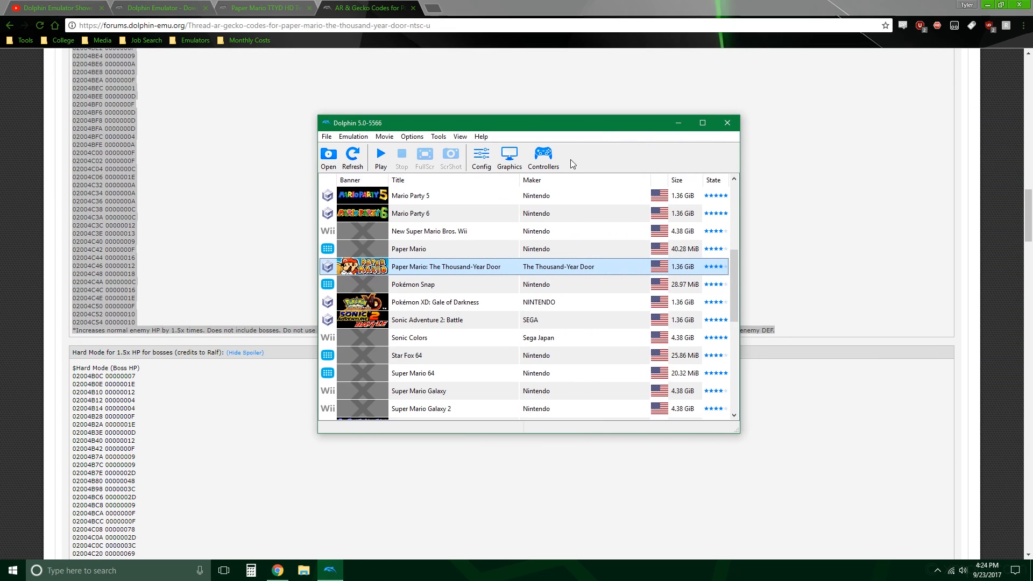
# Step: In Dolphin, display the Gecko codes of Paper Mario: The Thousand-Year Door and open the game's config file
pyautogui.rightClick(471, 266)
pyautogui.click(496, 274)
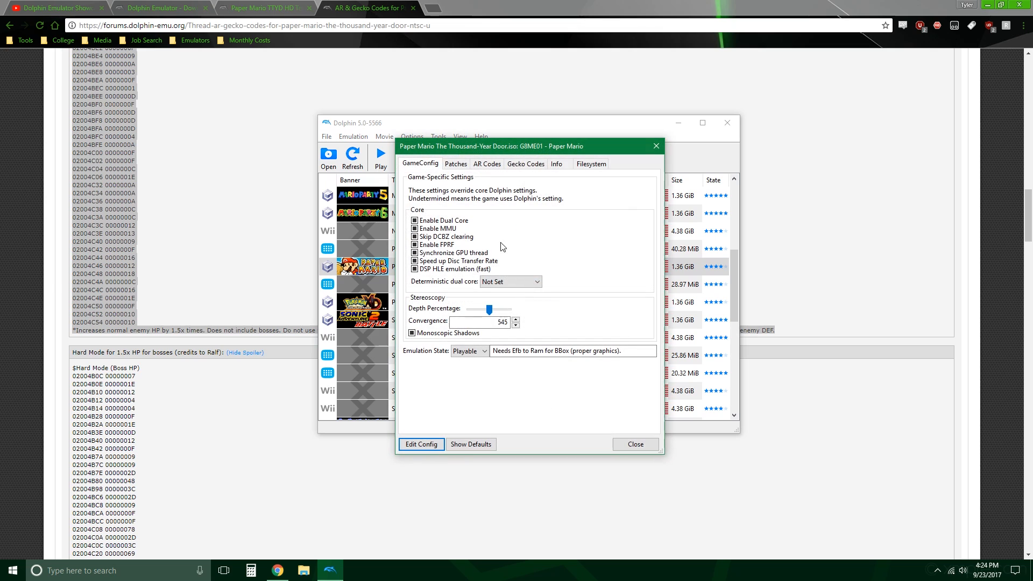
pyautogui.click(529, 164)
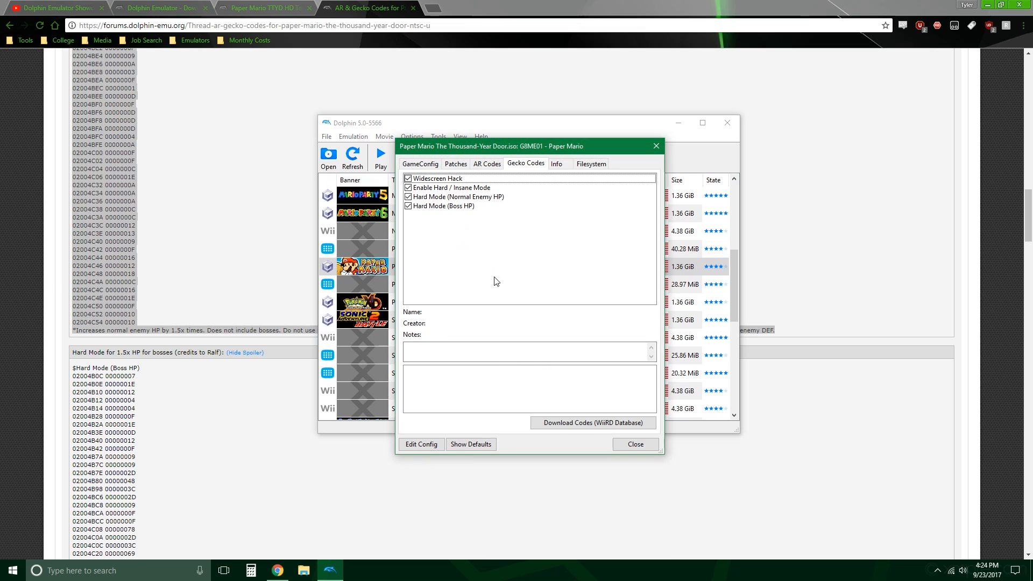
pyautogui.click(422, 444)
# Step: Examine the difficulty code entries and the [Gecko_Enabled] list in G8ME01.ini, and close the file and the game properties
pyautogui.scroll(-2, 419, 254)
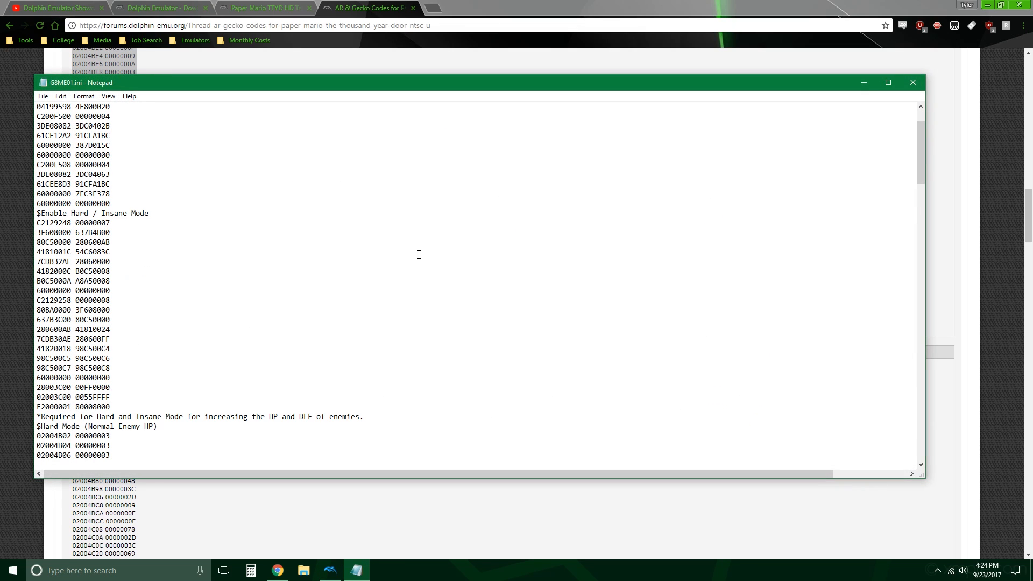
pyautogui.scroll(-2, 298, 242)
pyautogui.scroll(-2, 282, 234)
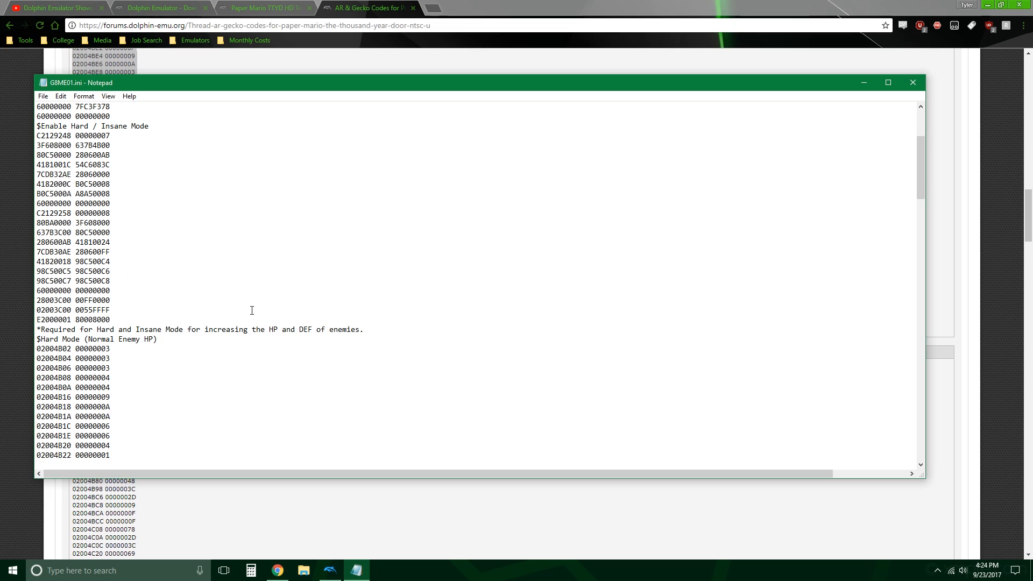
pyautogui.click(137, 285)
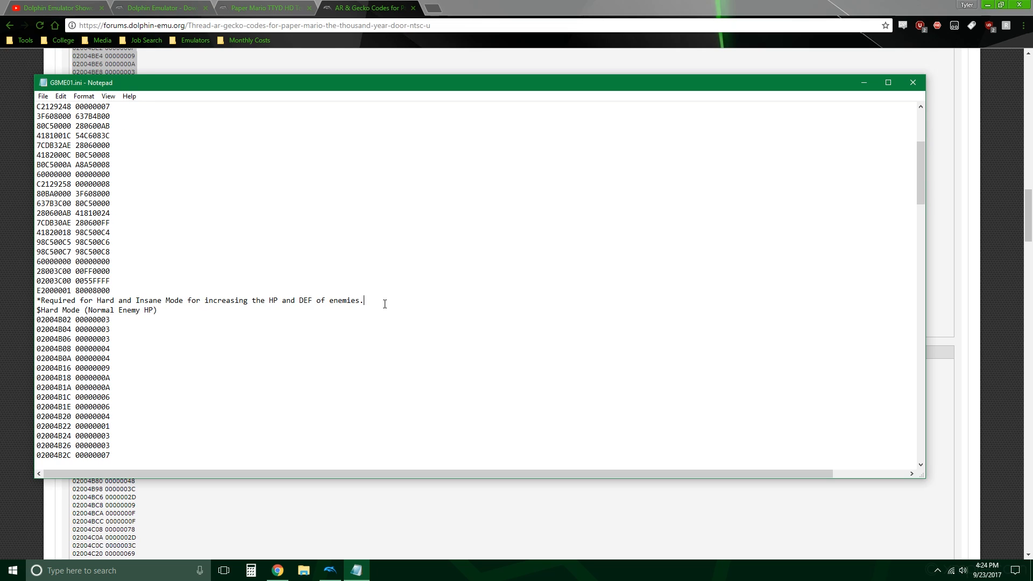
pyautogui.scroll(-20, 293, 297)
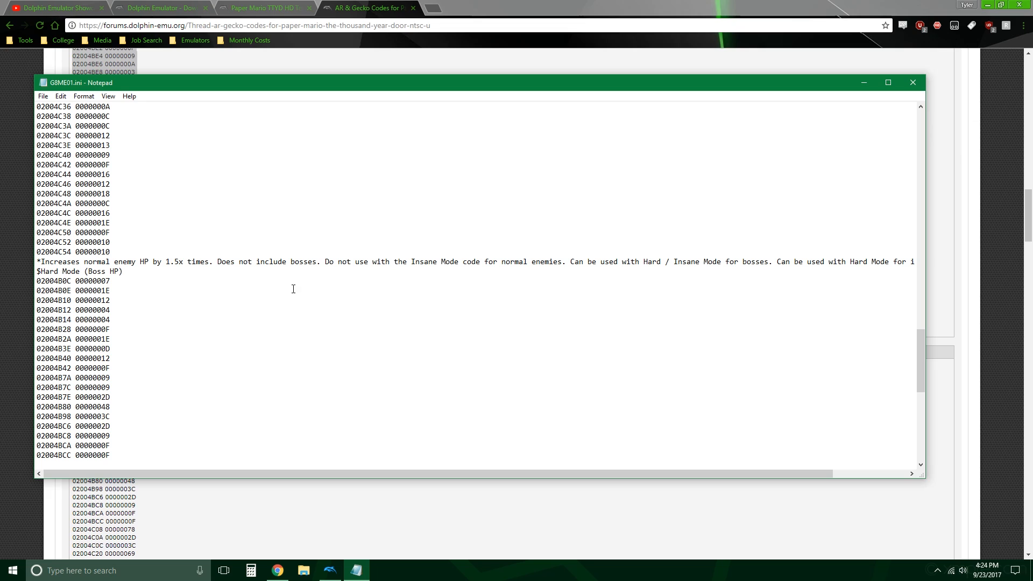
pyautogui.scroll(-13, 293, 289)
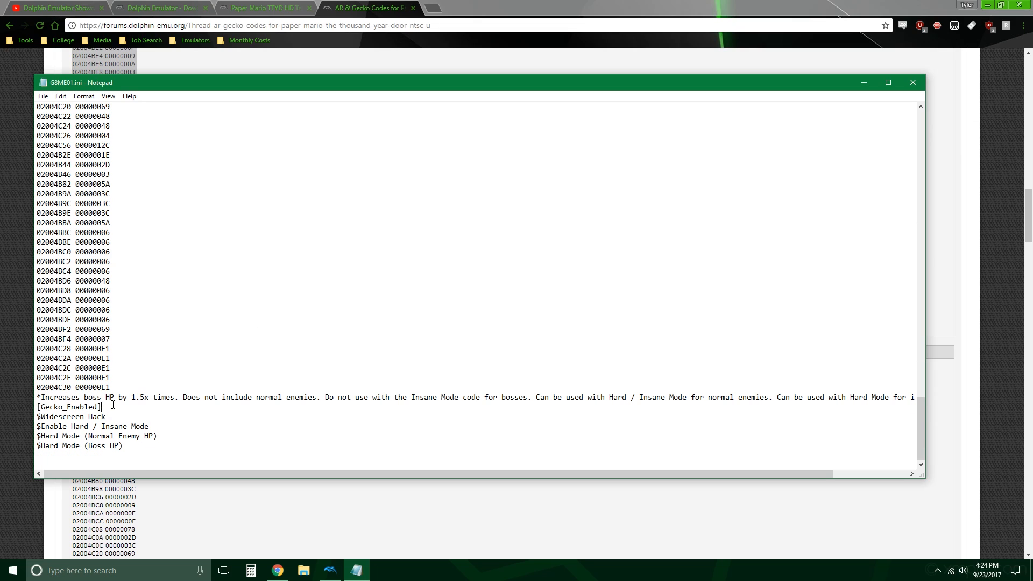
pyautogui.moveTo(113, 405); pyautogui.dragTo(3, 411)
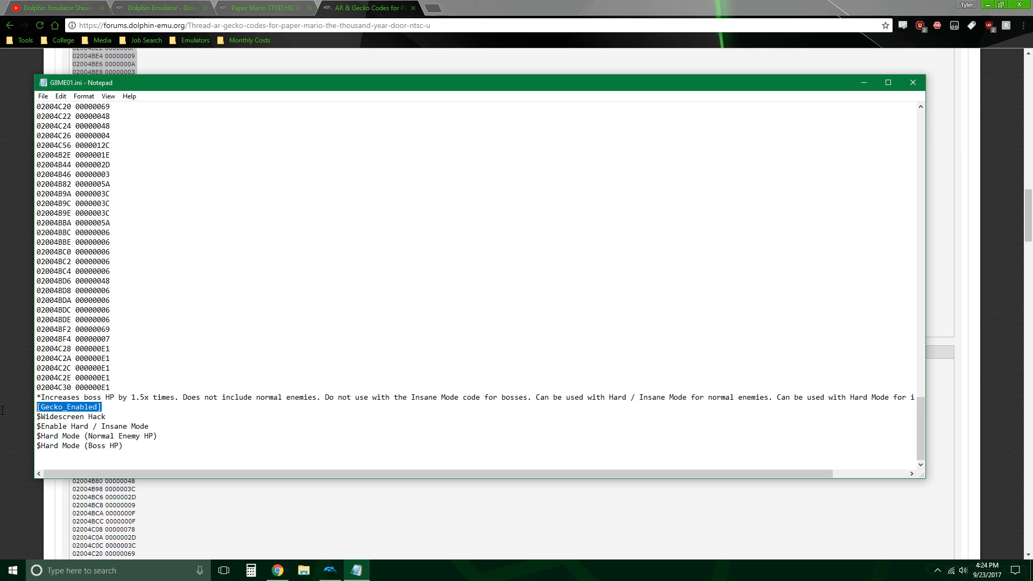
pyautogui.click(202, 411)
pyautogui.moveTo(41, 426); pyautogui.dragTo(203, 441)
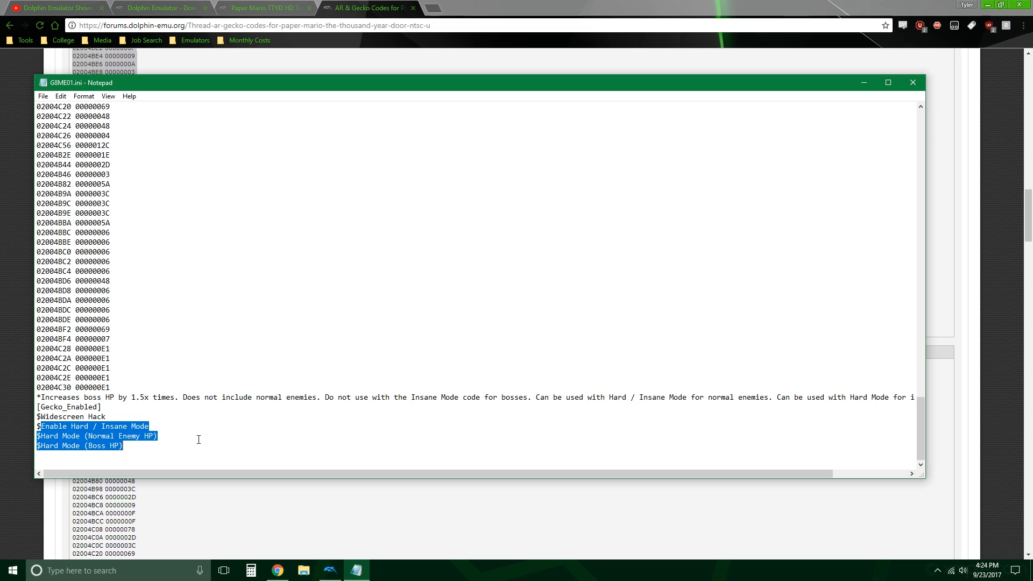
pyautogui.click(274, 329)
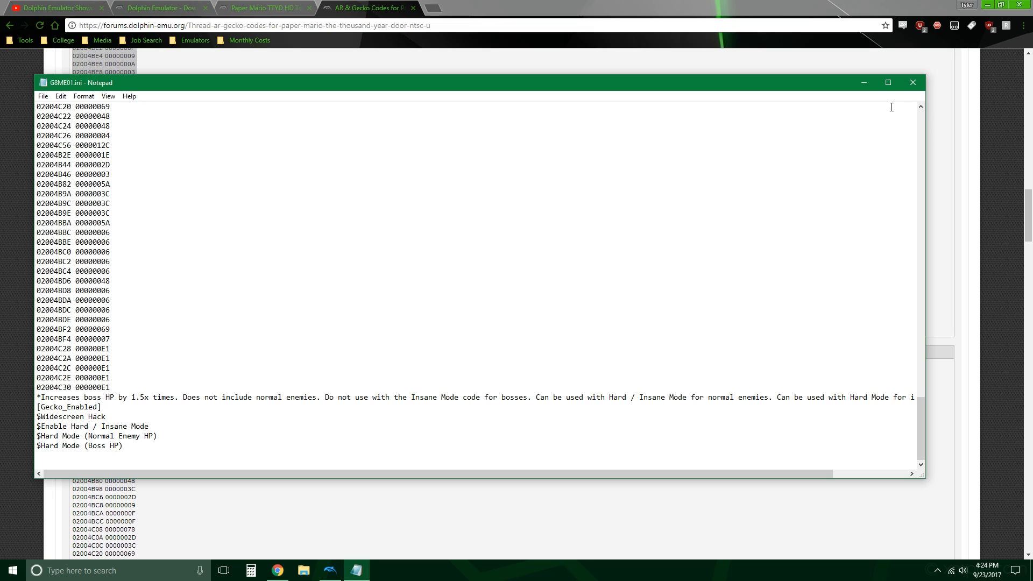
pyautogui.click(913, 82)
pyautogui.click(637, 442)
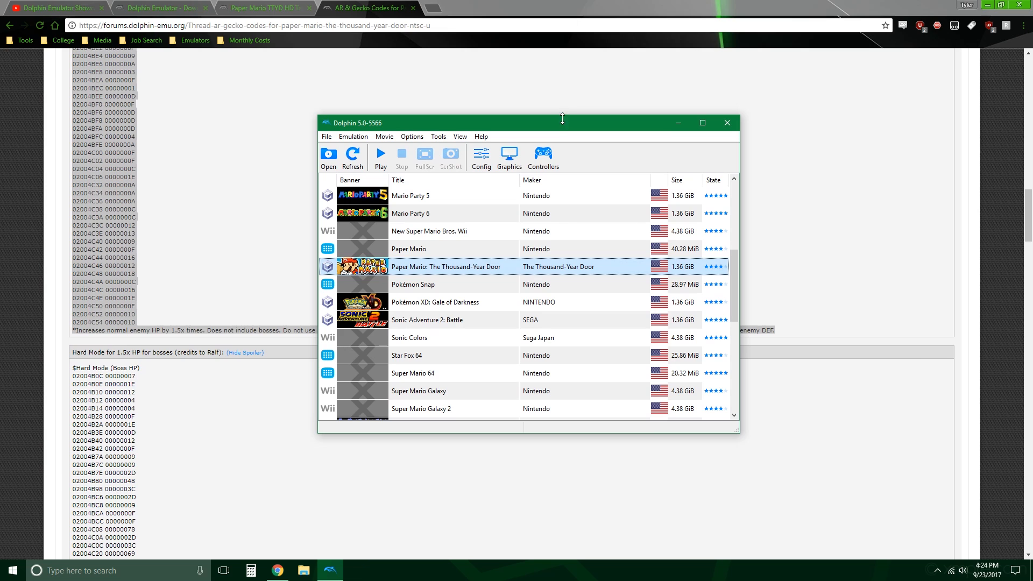
# Step: Review the hard and insane mode codes for normal enemies and bosses in the forum thread
pyautogui.moveTo(562, 123); pyautogui.dragTo(1032, 145)
pyautogui.click(430, 310)
pyautogui.scroll(10, 430, 301)
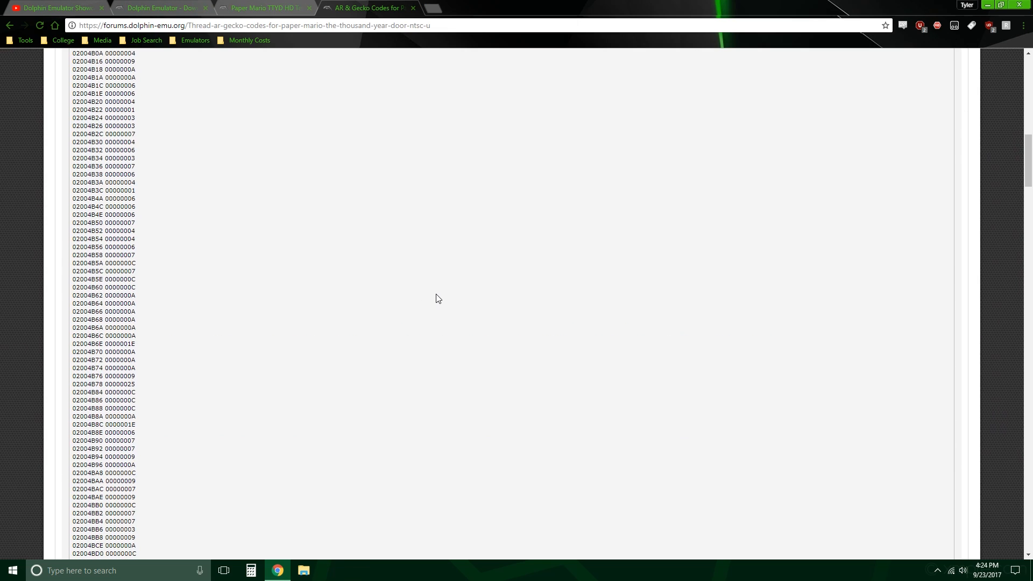
pyautogui.scroll(14, 438, 299)
pyautogui.scroll(-6, 440, 296)
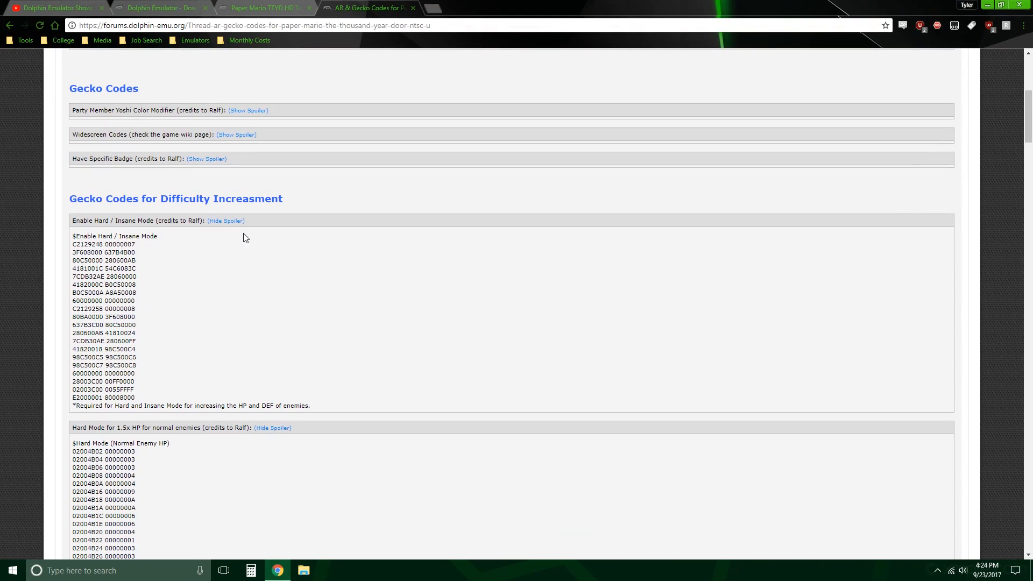
pyautogui.scroll(-3, 278, 270)
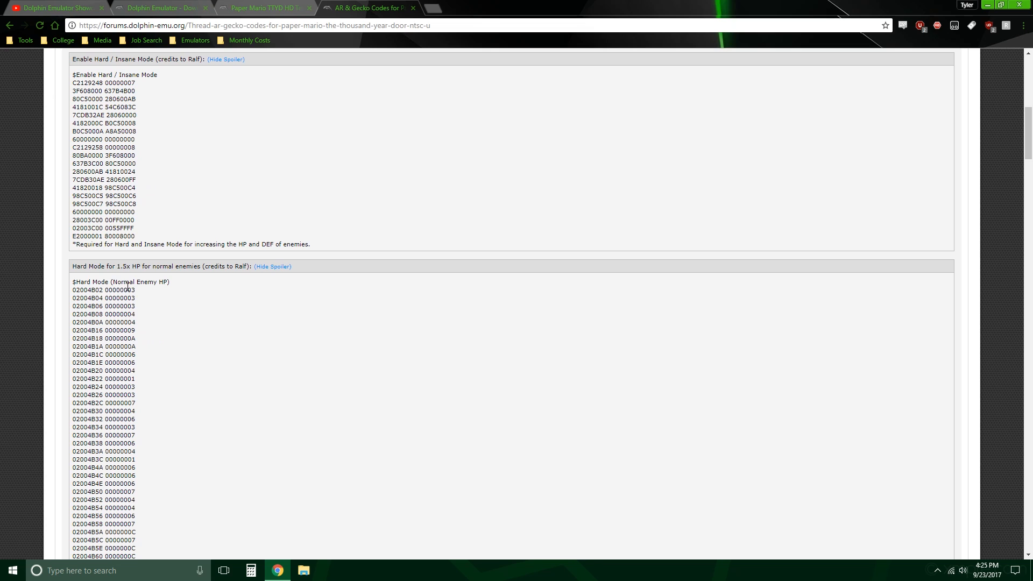
pyautogui.scroll(-15, 228, 298)
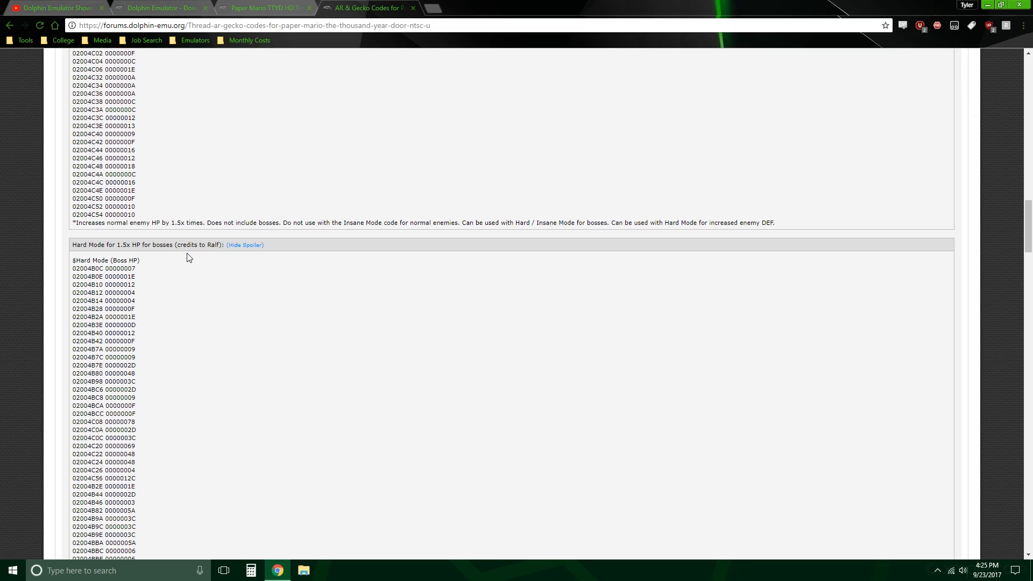
pyautogui.scroll(-8, 196, 277)
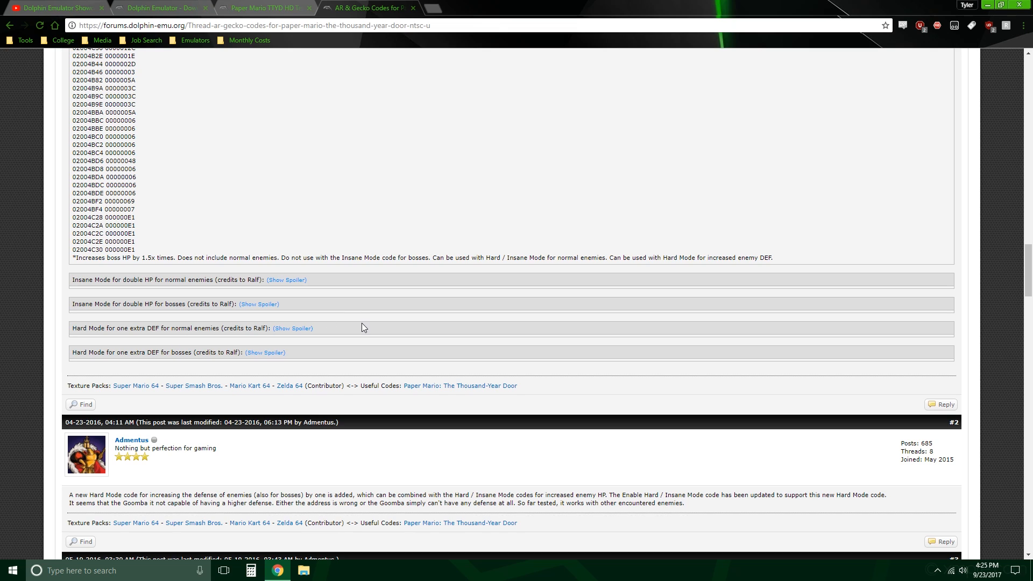
pyautogui.scroll(15, 369, 334)
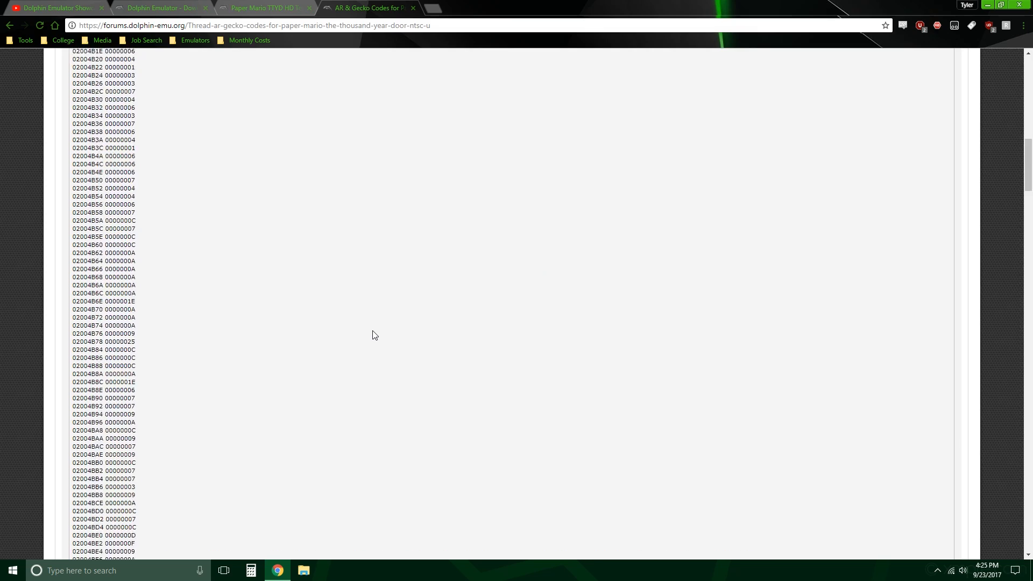
# Step: Examine the usage notes beneath the Hard Mode 1.5x HP codes, including which codes the boss HP code can be combined with
pyautogui.scroll(15, 375, 332)
pyautogui.scroll(-20, 375, 332)
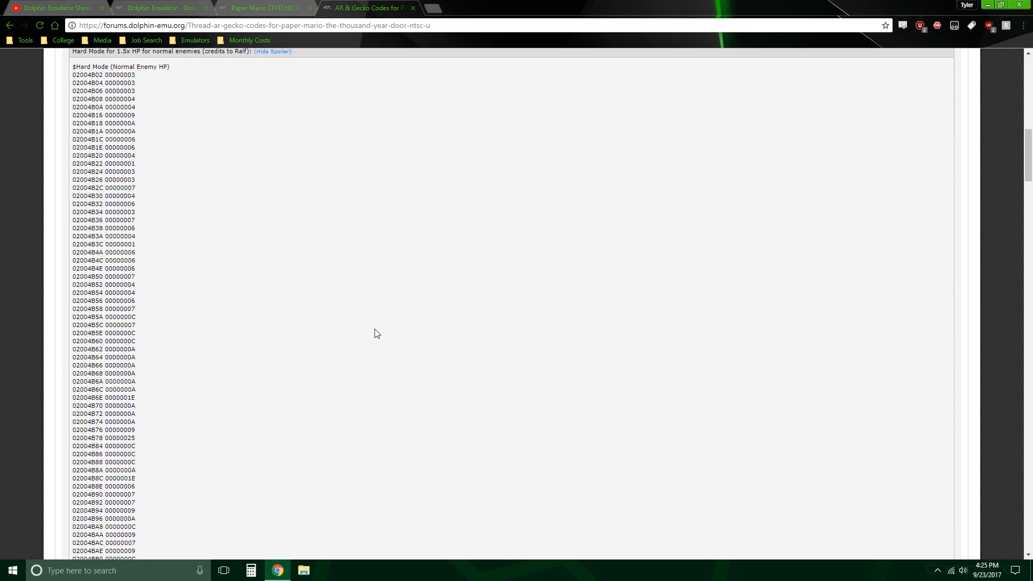
pyautogui.scroll(-10, 378, 329)
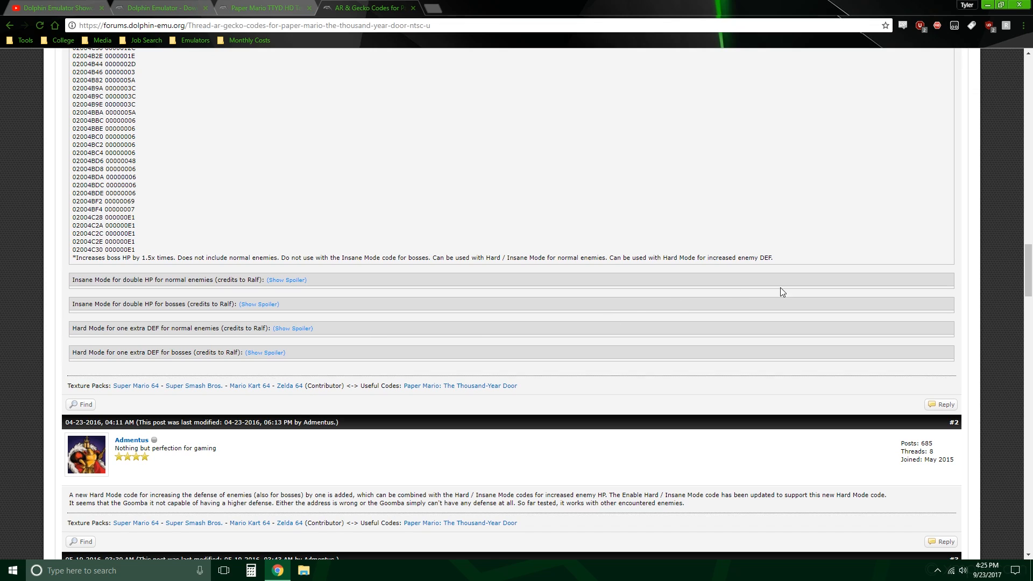
pyautogui.moveTo(774, 263); pyautogui.dragTo(539, 250)
pyautogui.click(545, 222)
pyautogui.scroll(8, 549, 224)
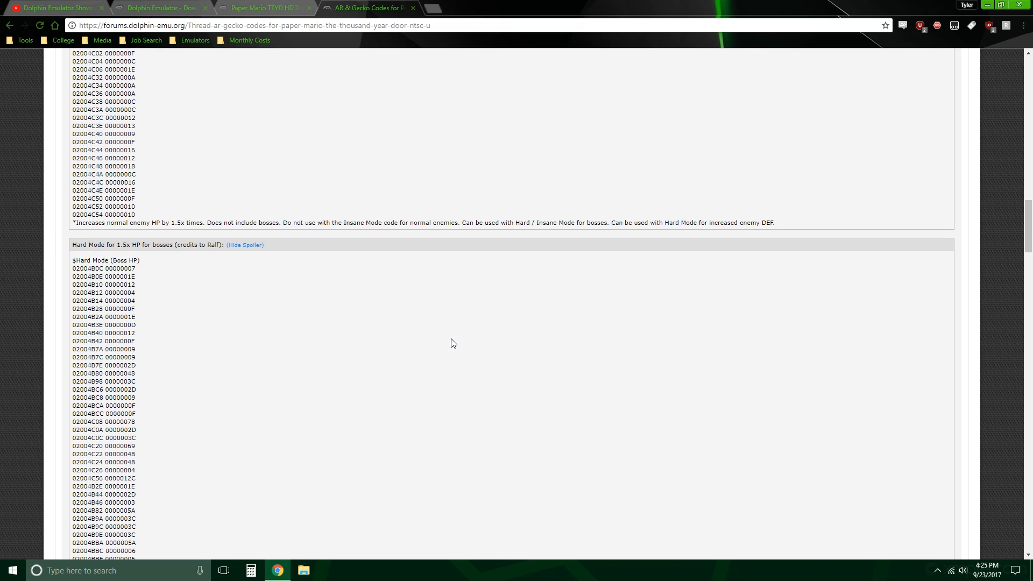
pyautogui.scroll(-5, 485, 315)
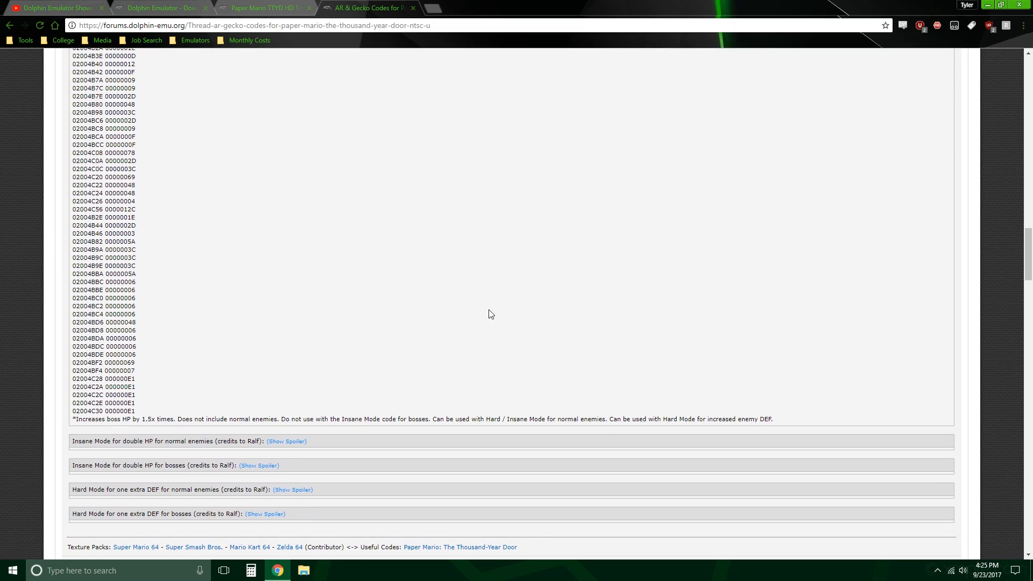
pyautogui.moveTo(329, 417); pyautogui.dragTo(416, 412)
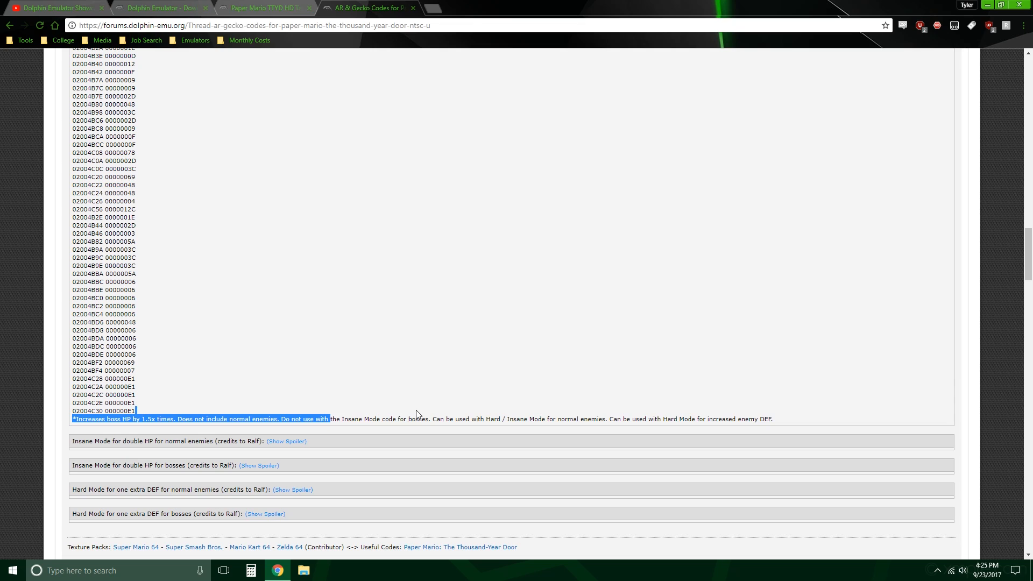
pyautogui.click(410, 428)
pyautogui.scroll(-1, 461, 314)
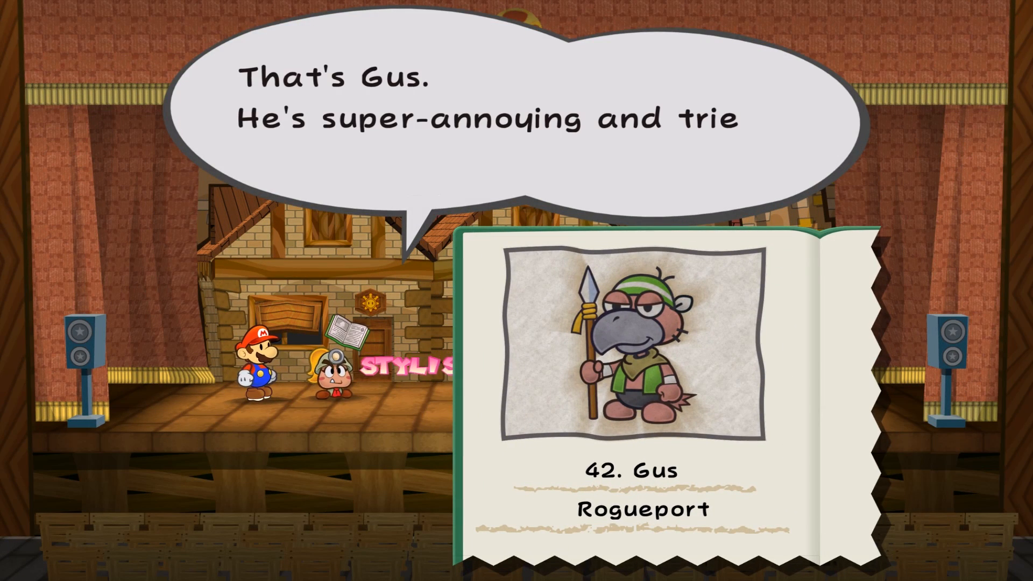
# Step: In the running game, read through Goombella's tattle about Gus, including his HP, attack and defense, and return to the battle commands
pyautogui.press('a')
pyautogui.press('a')
pyautogui.press('a')
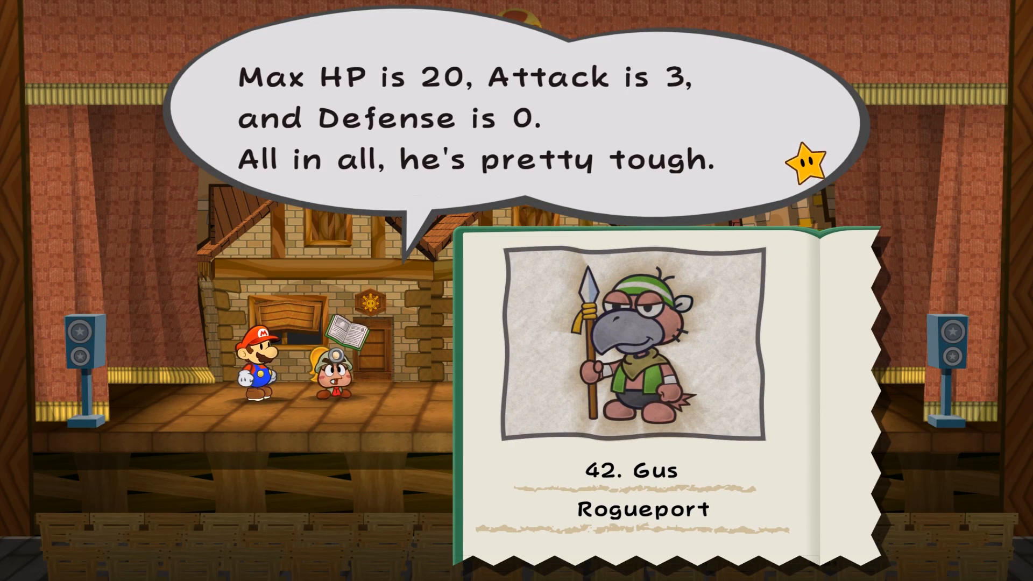
pyautogui.press('a')
pyautogui.press('a')
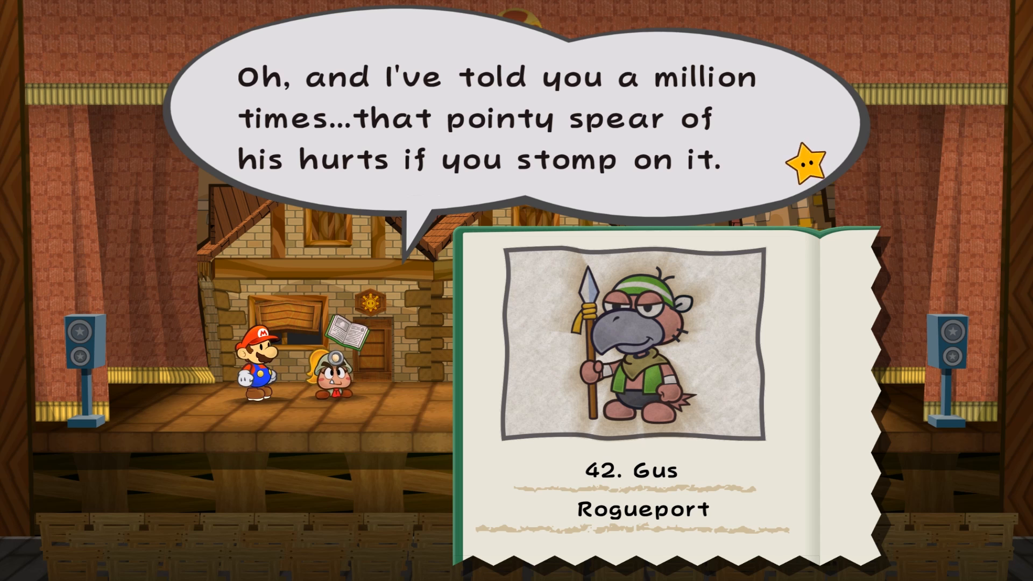
pyautogui.press('a')
pyautogui.press('a')
pyautogui.press('a')
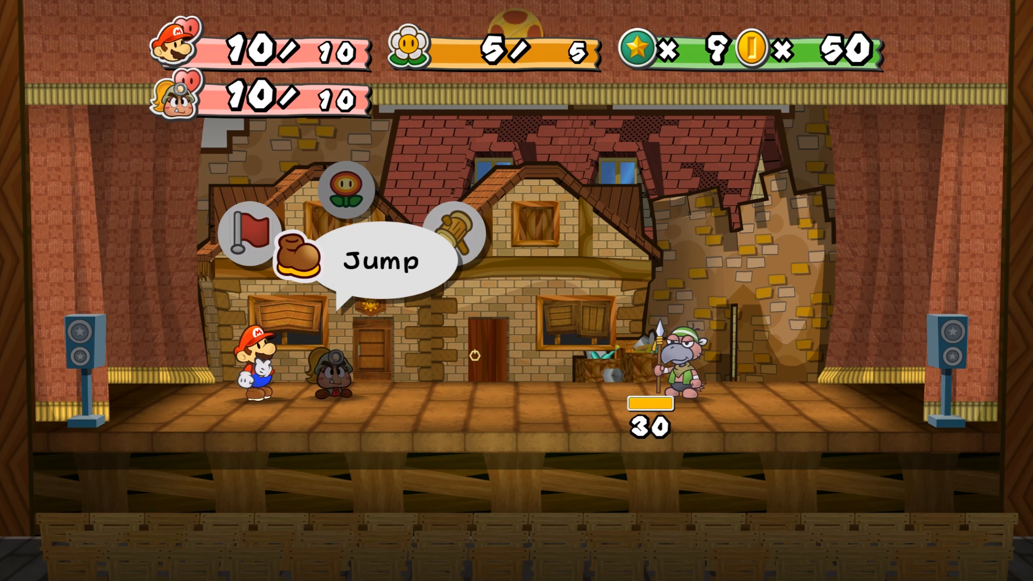
pyautogui.press('Left')
pyautogui.press('Right')
pyautogui.press('Right')
pyautogui.press('Left')
pyautogui.press('Left')
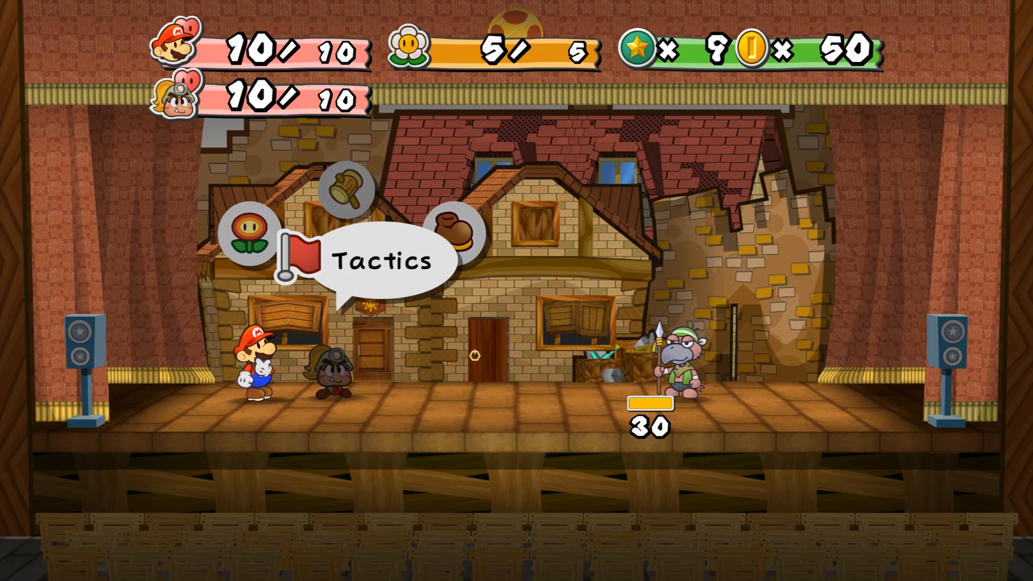
pyautogui.press('Left')
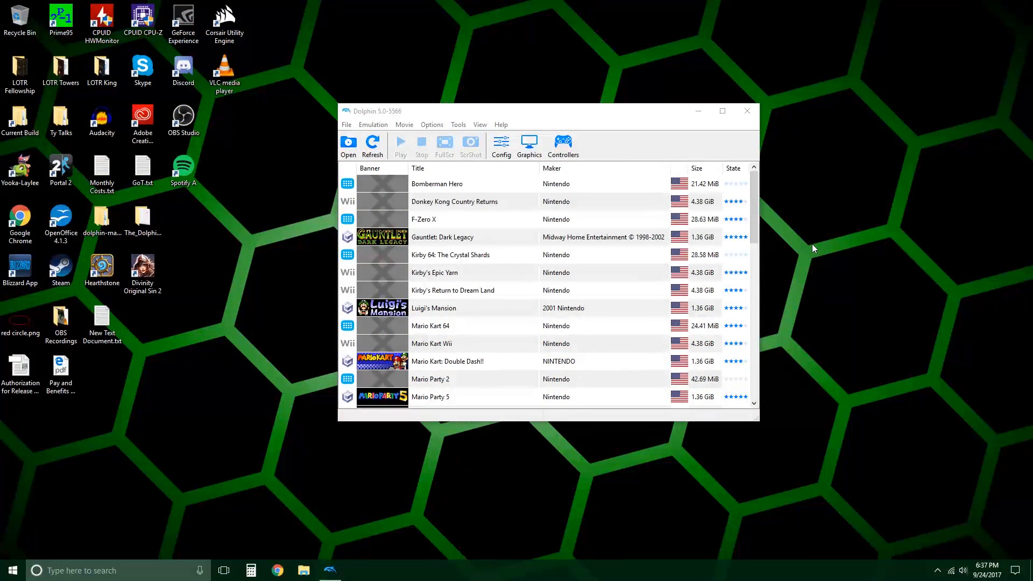